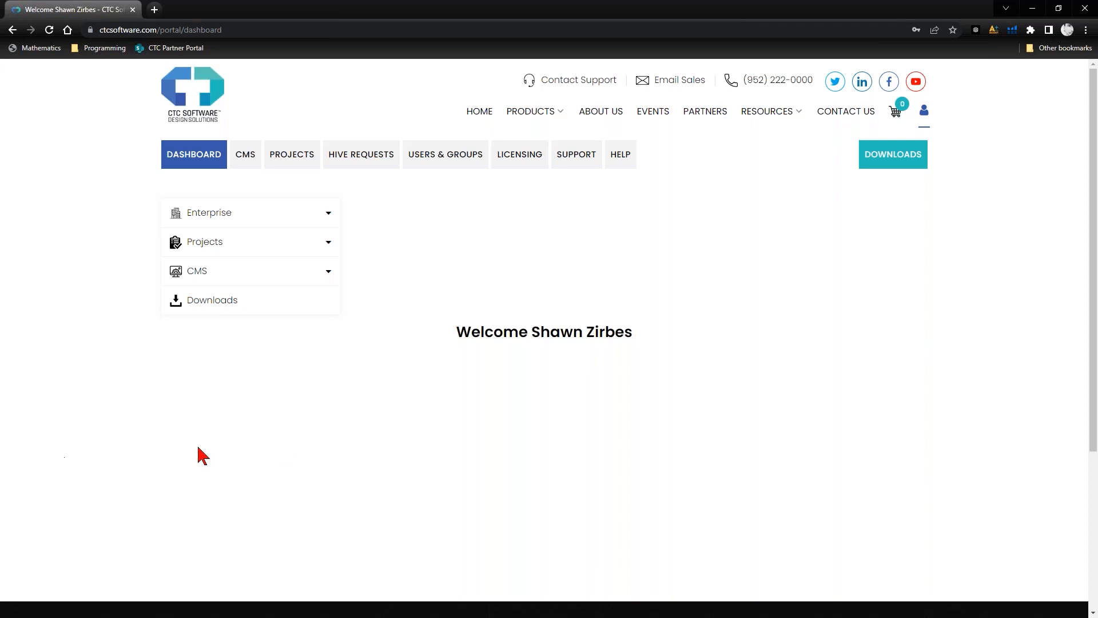
- Open the CMS organization settings in the portal and bring the content settings into view
mouse_move(925, 112)
left_click(247, 164)
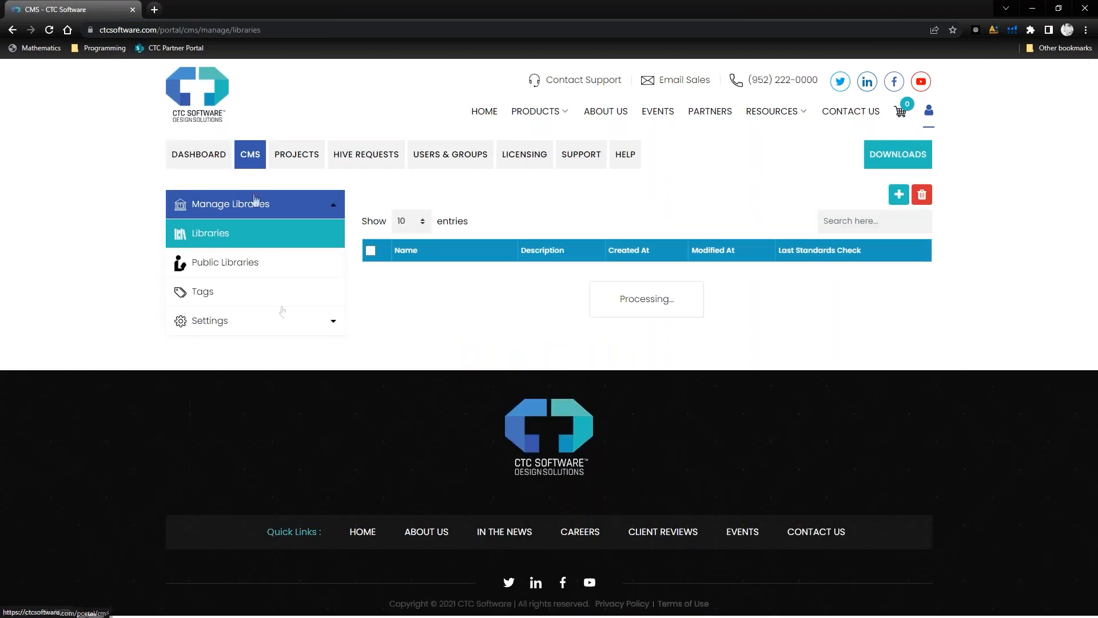
left_click(227, 329)
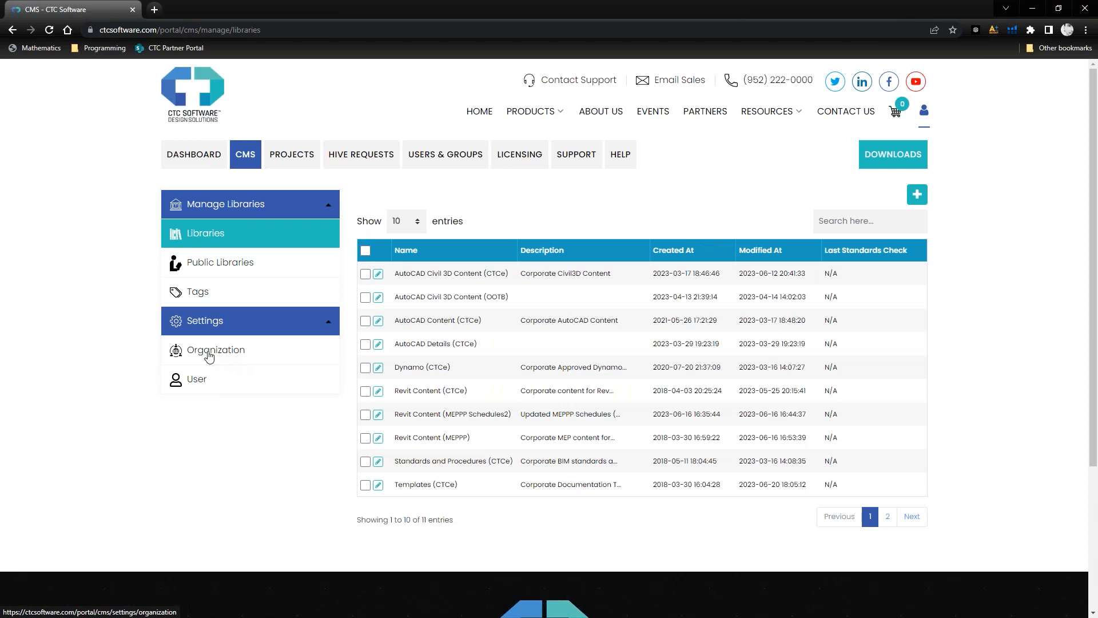
left_click(209, 356)
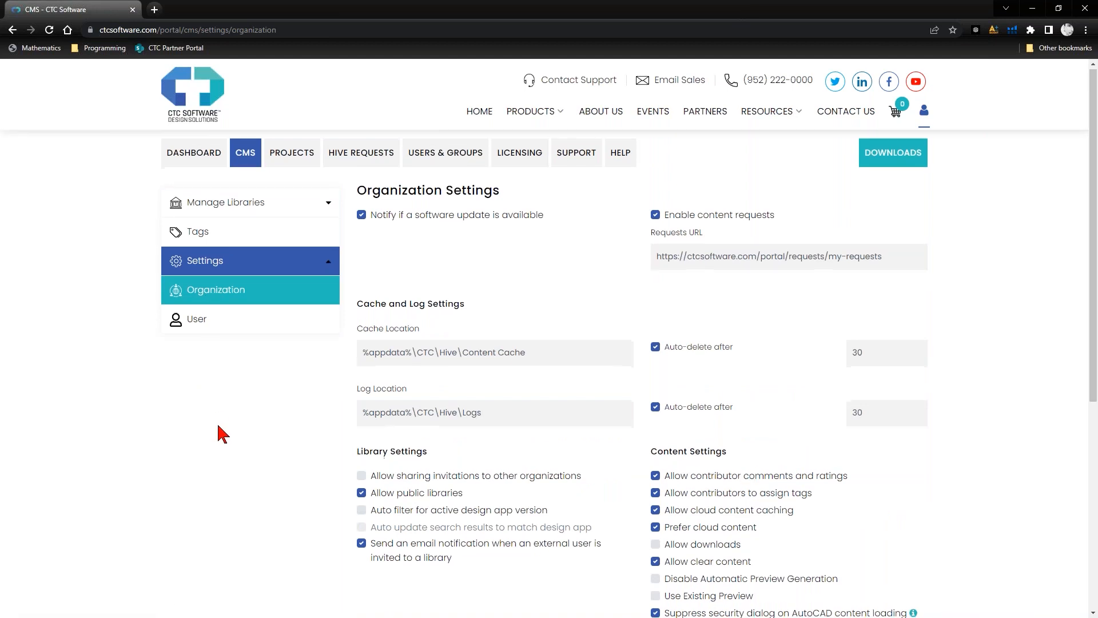
scroll(218, 426, "down", 3)
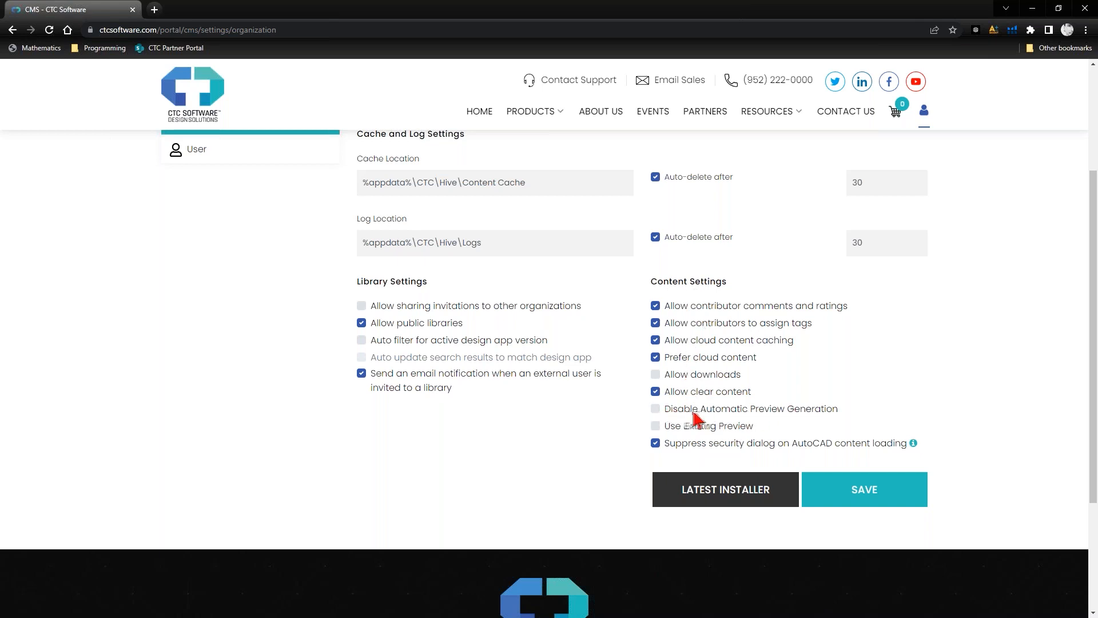
- Try the Disable Automatic Preview Generation and Use Existing Preview options, leave both switched off, and save the organization settings
left_click(656, 409)
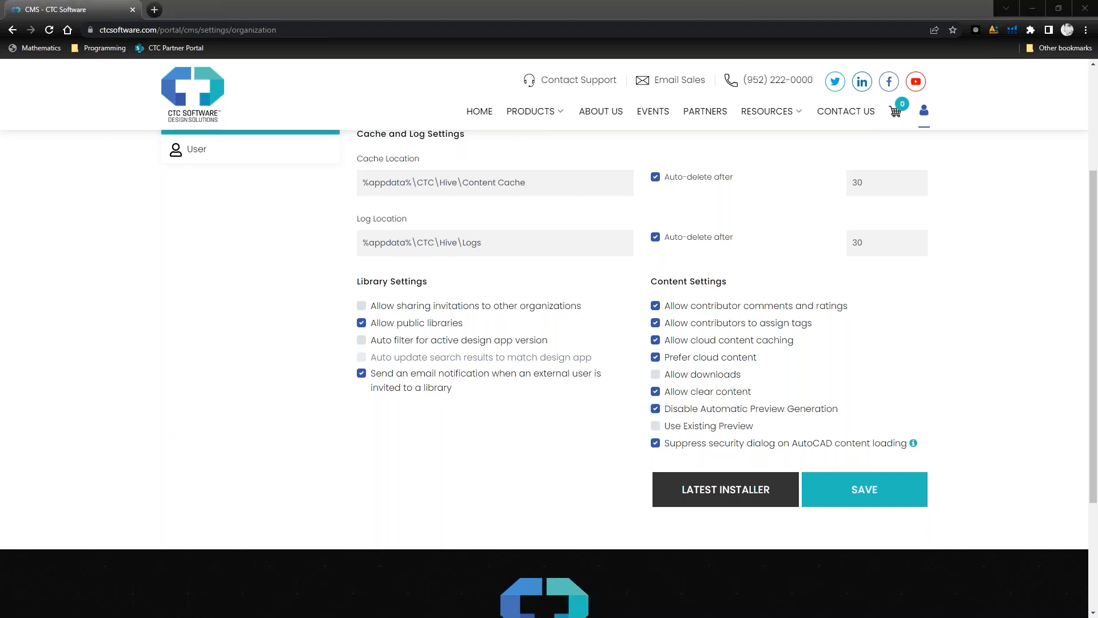
left_click(655, 409)
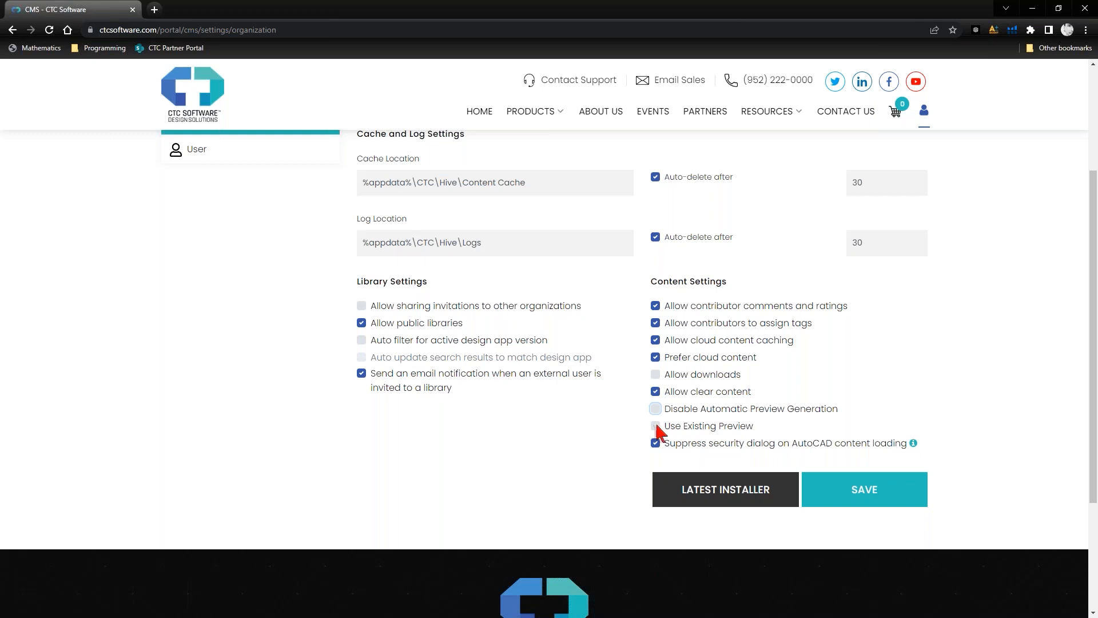
left_click(655, 425)
left_click(655, 409)
left_click(654, 426)
left_click(656, 427)
left_click(655, 427)
left_click(655, 424)
left_click(655, 409)
left_click(655, 410)
left_click(656, 426)
left_click(883, 496)
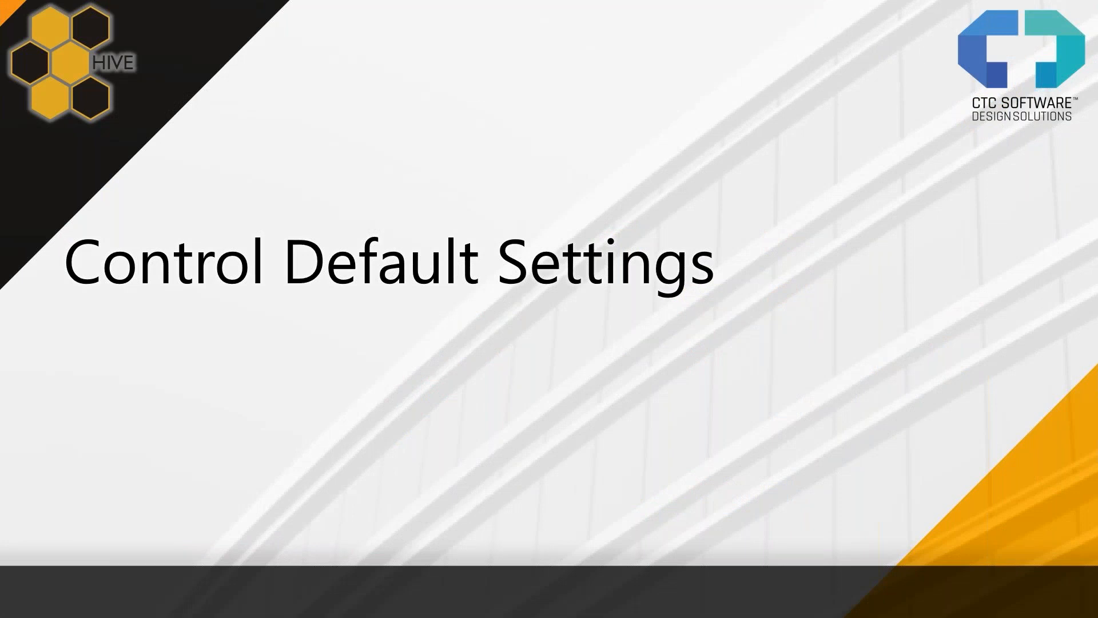
- Switch to HIVE CMS, show the Add Content page, and adjust the window size to fit its controls
key("alt+Tab")
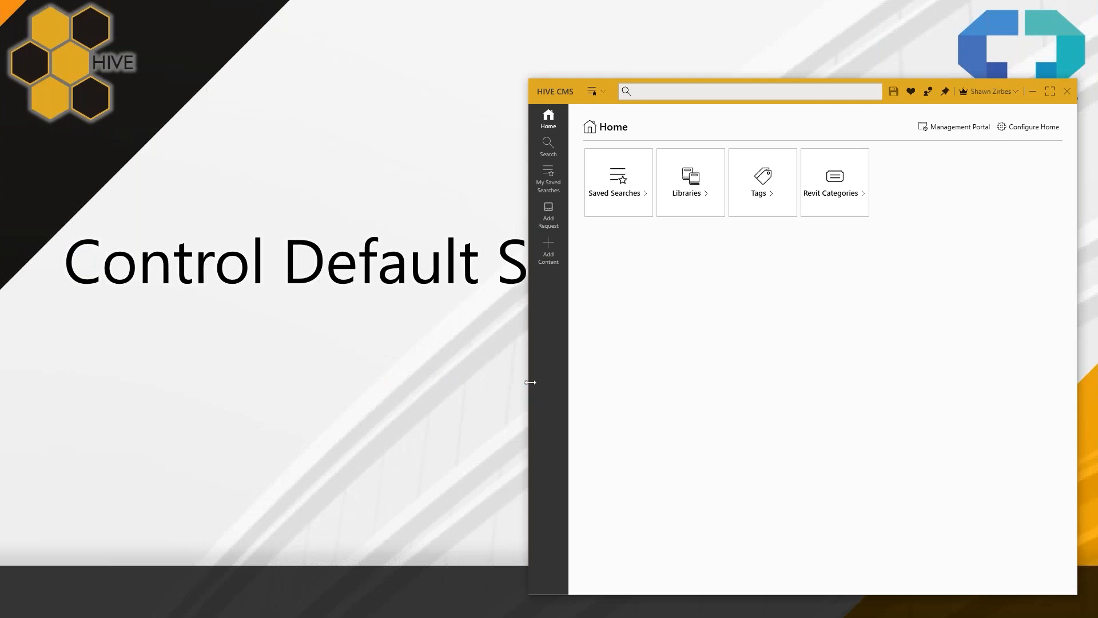
left_click_drag(530, 382, 500, 381)
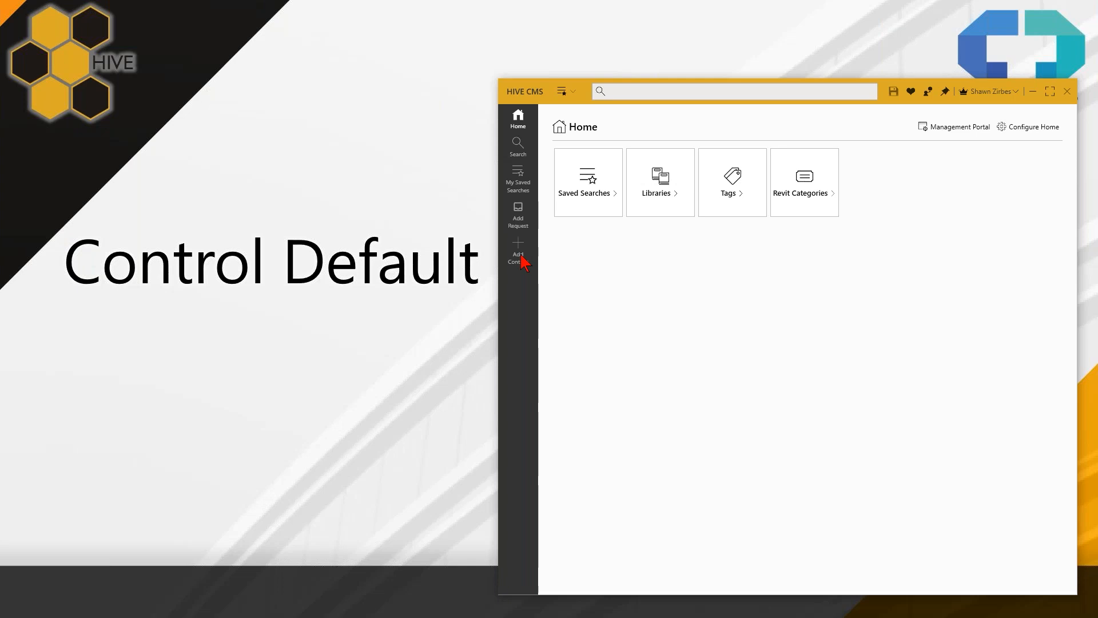
left_click(521, 256)
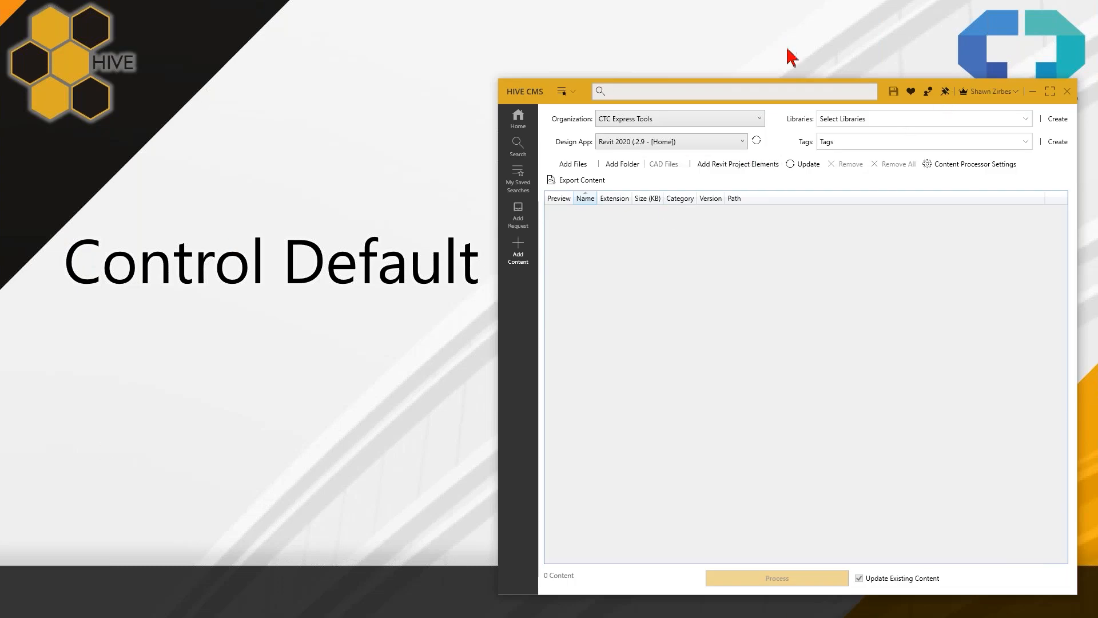
left_click_drag(823, 79, 823, 125)
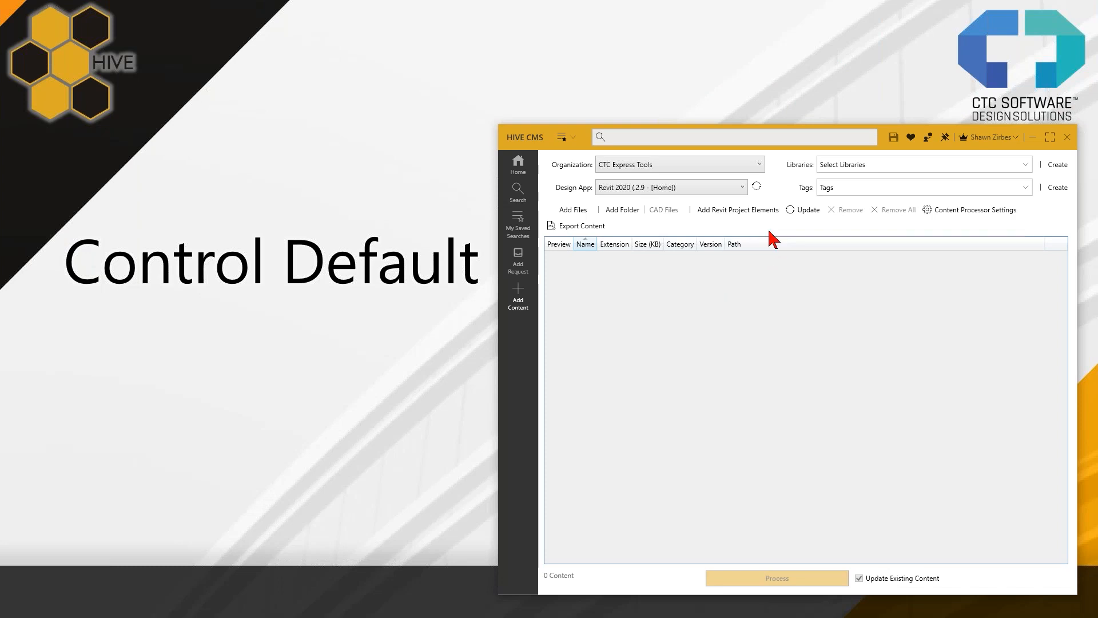
left_click_drag(499, 361, 487, 362)
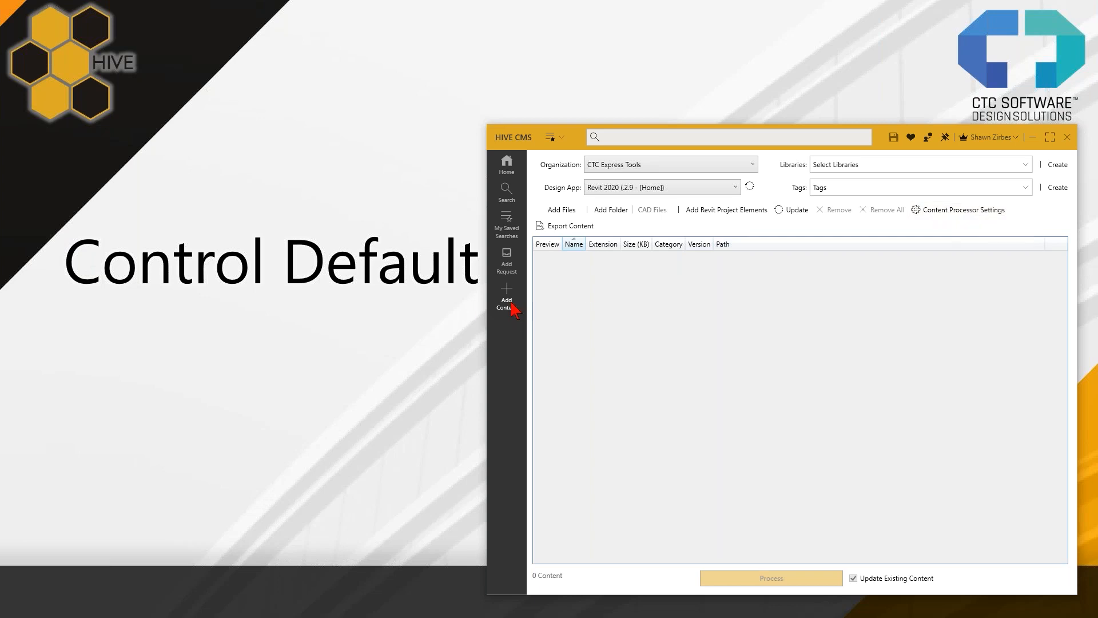
left_click_drag(1077, 369, 1089, 369)
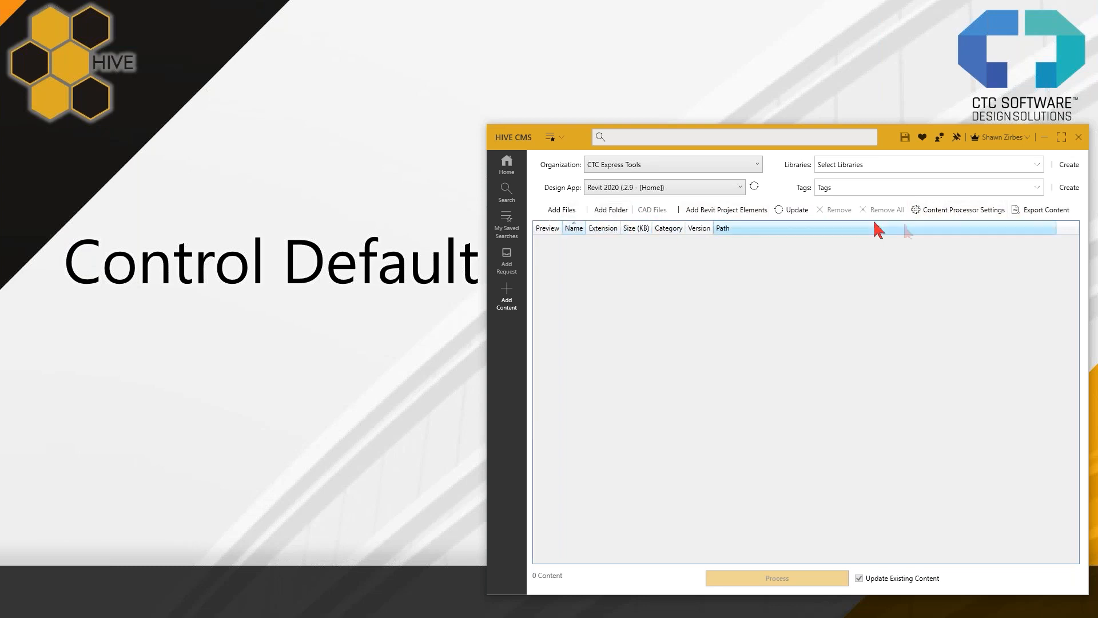
- Open the Revit Family Preview Generator Settings within the Content Processor Settings
left_click(951, 213)
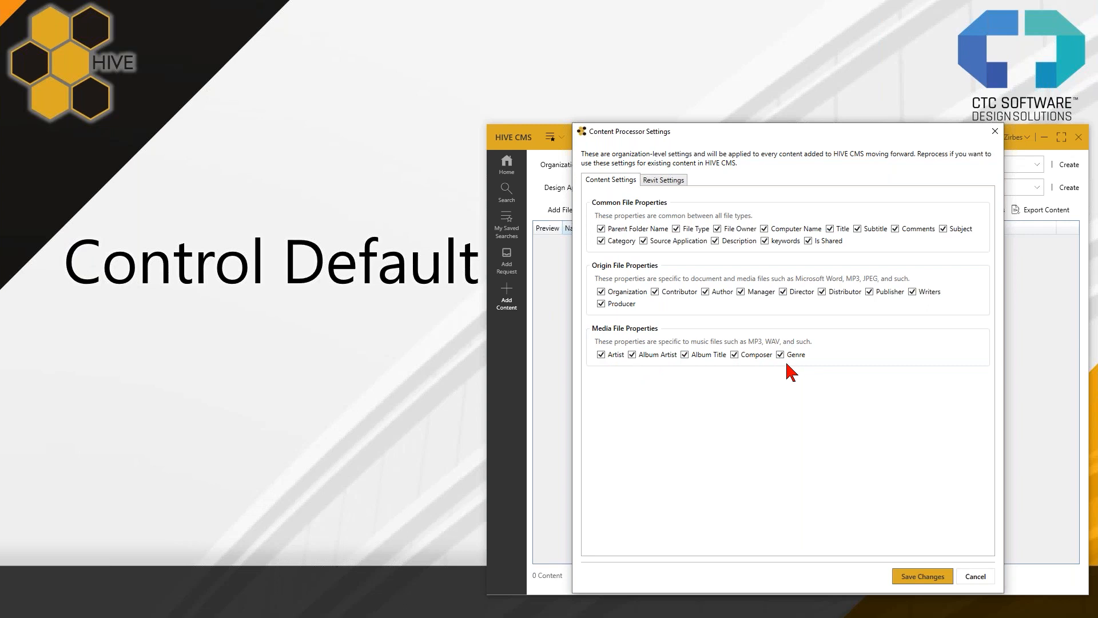
left_click(650, 182)
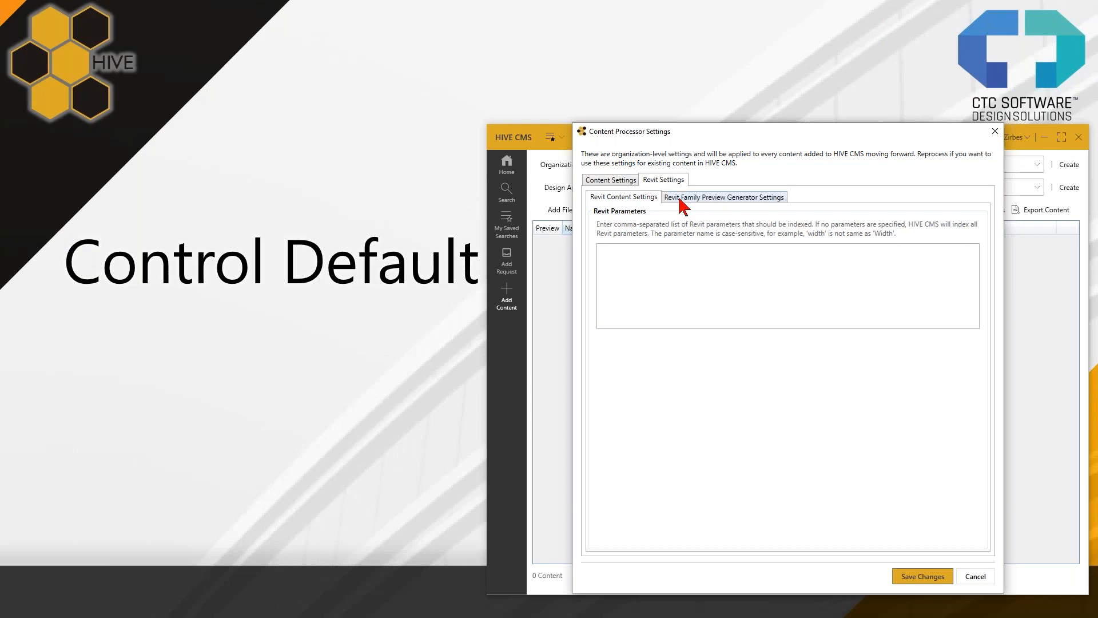
left_click(744, 198)
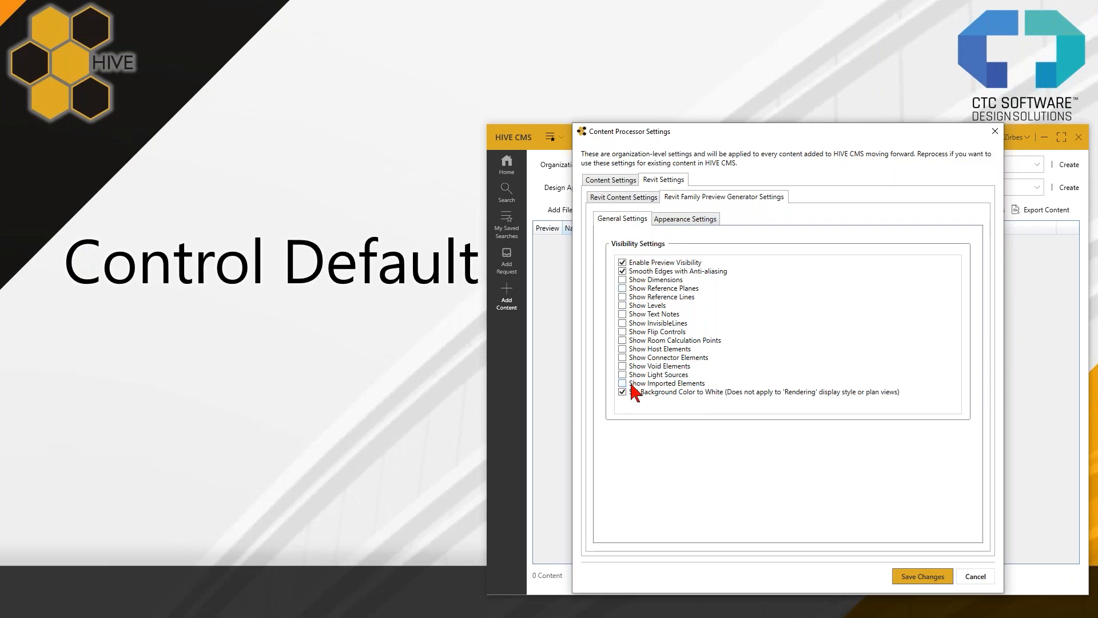
- Examine the general visibility settings for family previews, from Enable Preview Visibility to Show Imported Elements
left_click(646, 264)
left_click(629, 264)
left_click(631, 265)
left_click(632, 267)
left_click(622, 263)
left_click(623, 263)
left_click(623, 352)
left_click(651, 359)
left_click(652, 366)
left_click(664, 367)
left_click(638, 367)
left_click(656, 376)
left_click(654, 376)
left_click(650, 384)
left_click(628, 385)
left_click(634, 385)
left_click(630, 385)
- Set the default preview appearance to Imperial display units with a view scale of 1 1/2" = 1'-0"
left_click(688, 224)
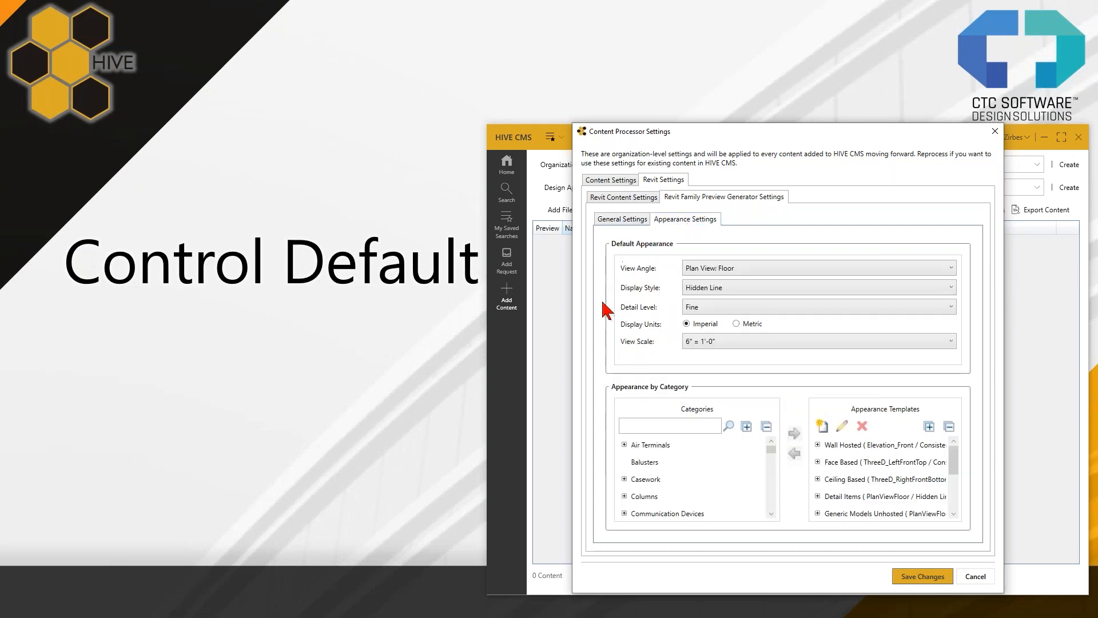
left_click(736, 323)
left_click(734, 342)
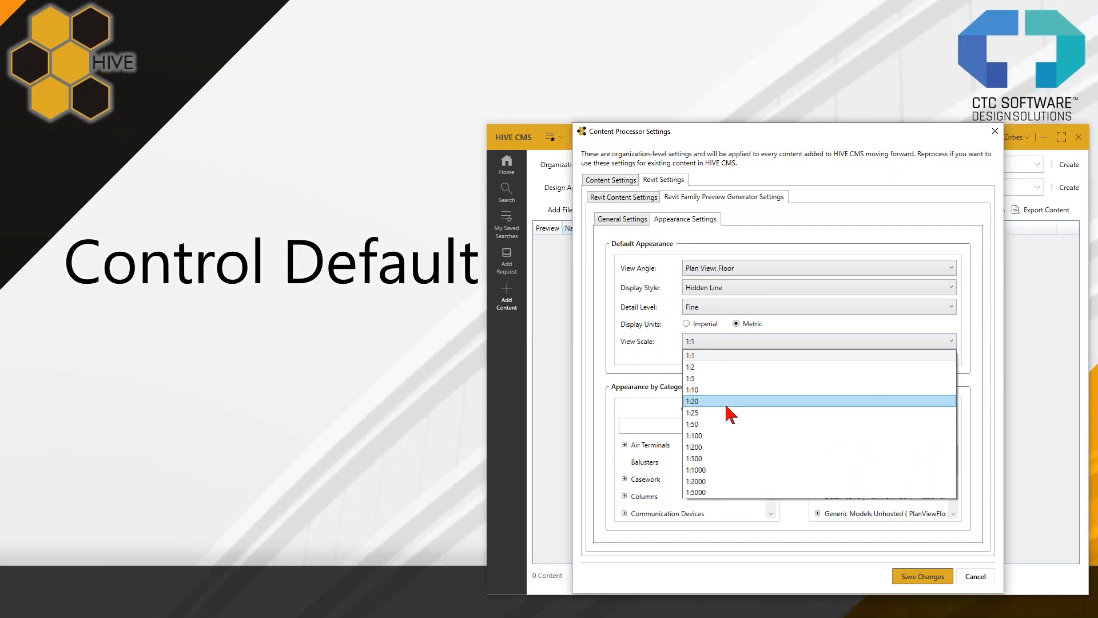
left_click(683, 323)
left_click(686, 324)
left_click(720, 343)
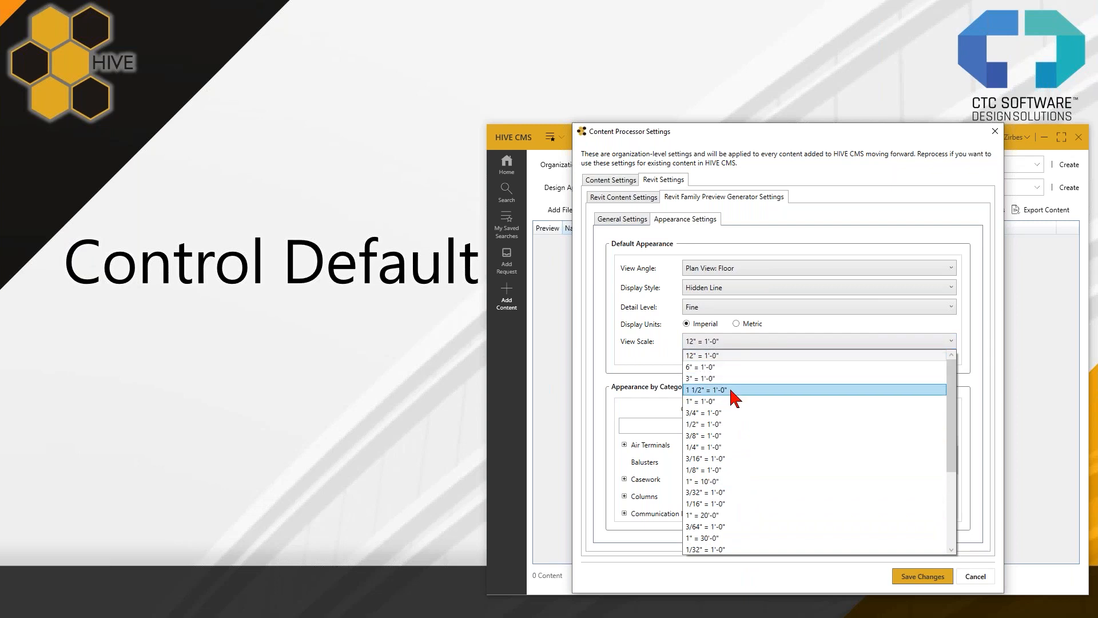
left_click(712, 390)
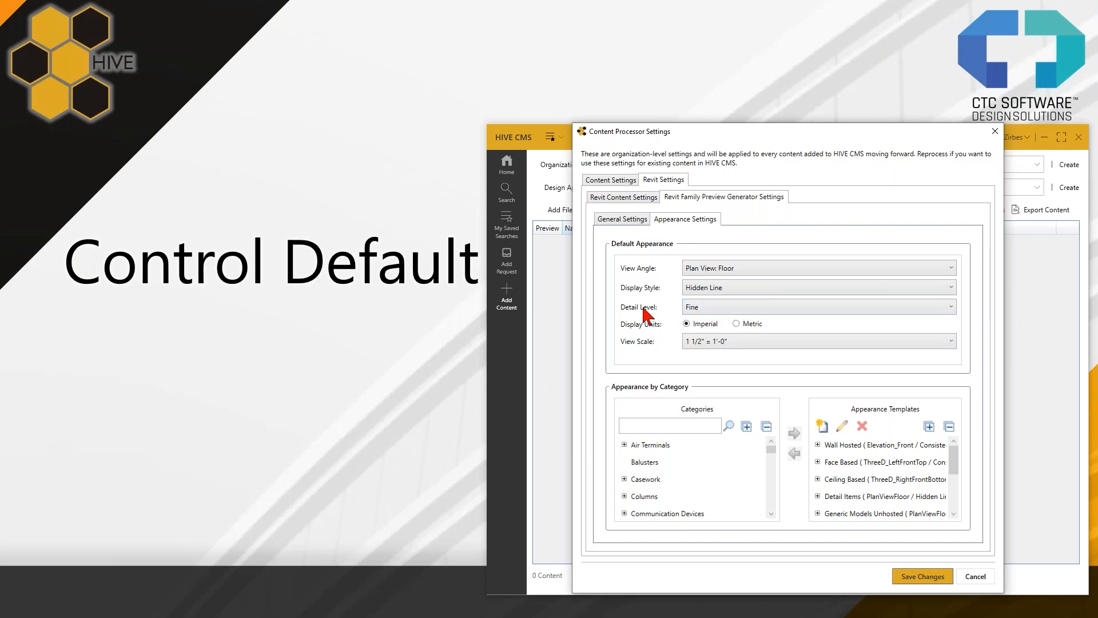
- Try Coarse as the default detail level, and set it back to Fine
left_click(704, 307)
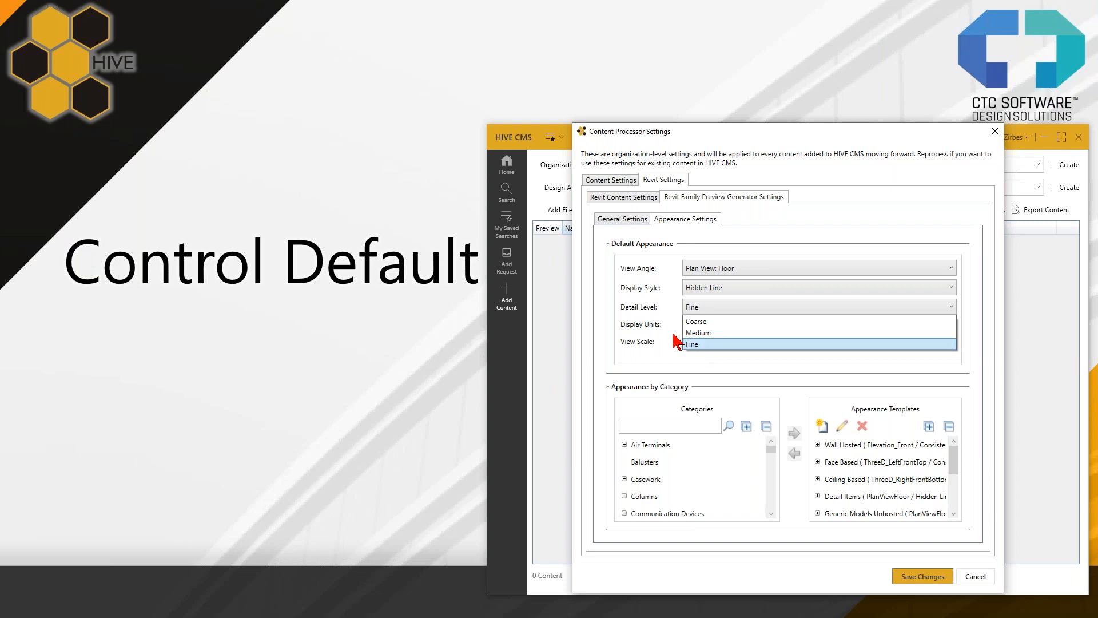
left_click(715, 322)
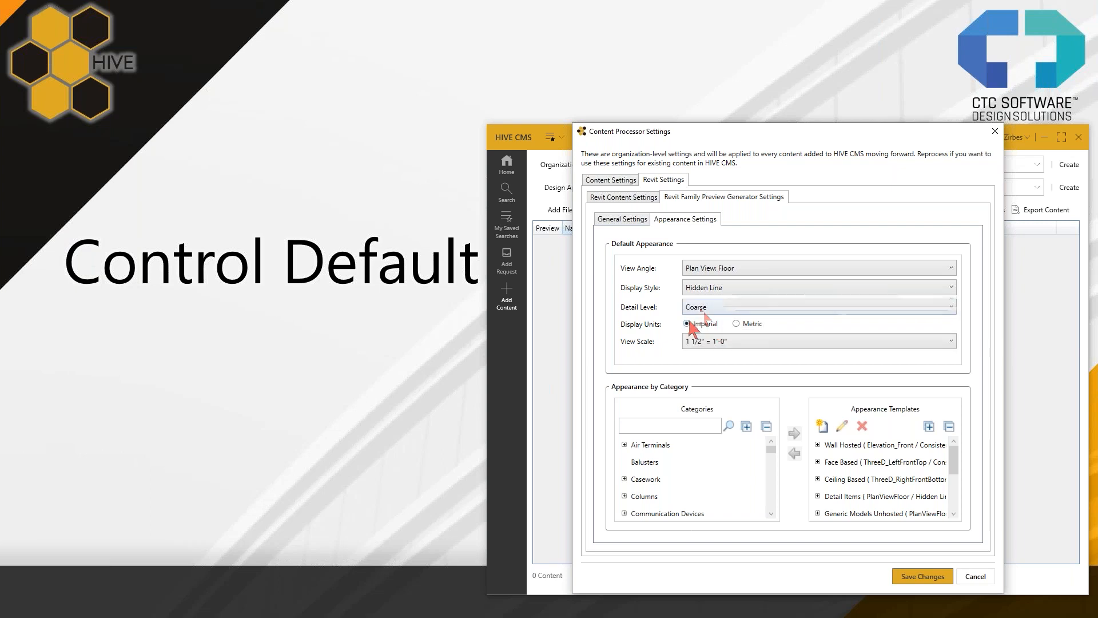
left_click(703, 315)
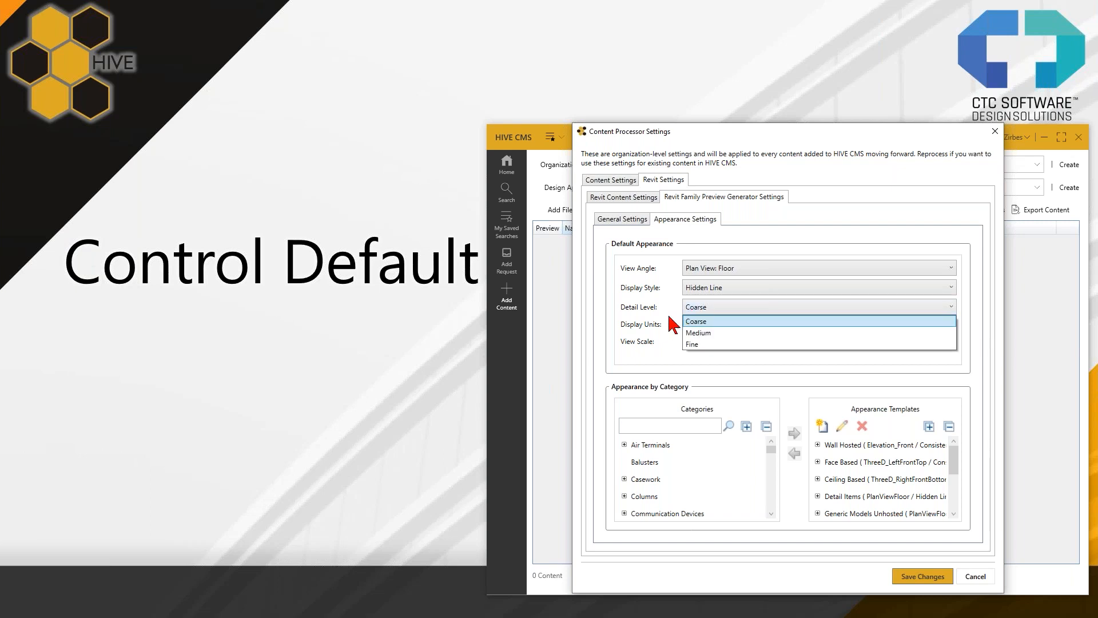
left_click(707, 346)
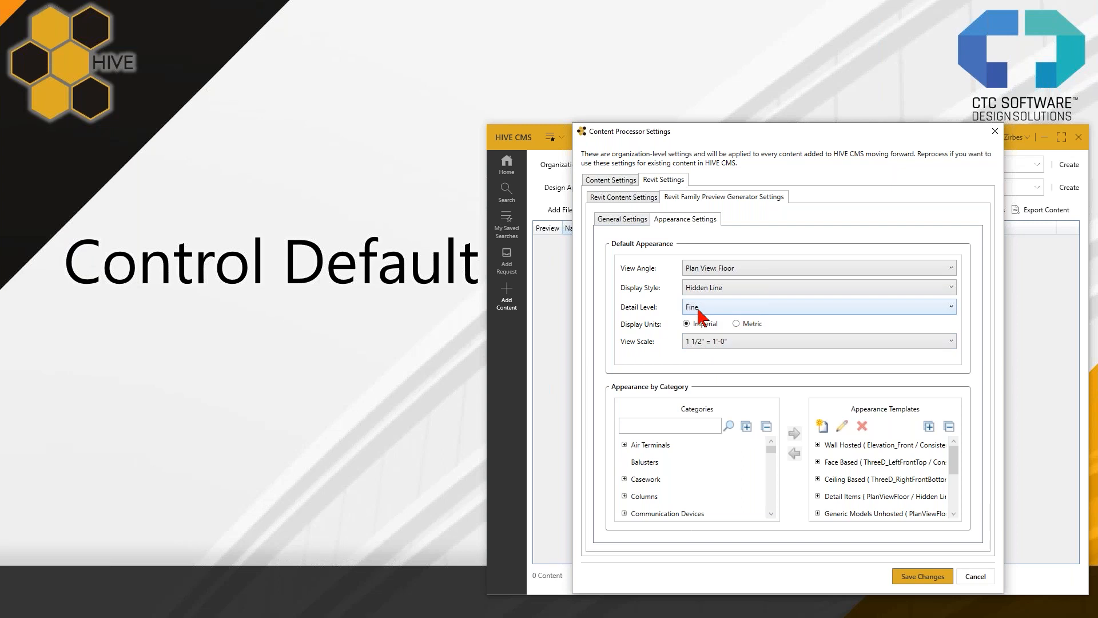
- Set the default display style for family previews to Shaded With Edges
left_click(728, 291)
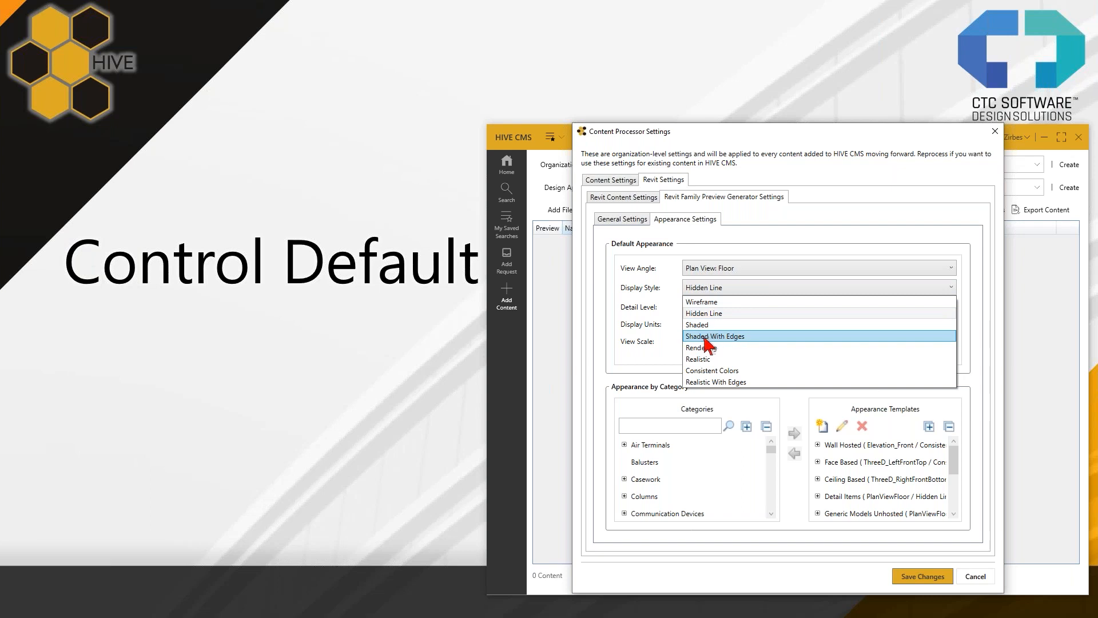
left_click(743, 337)
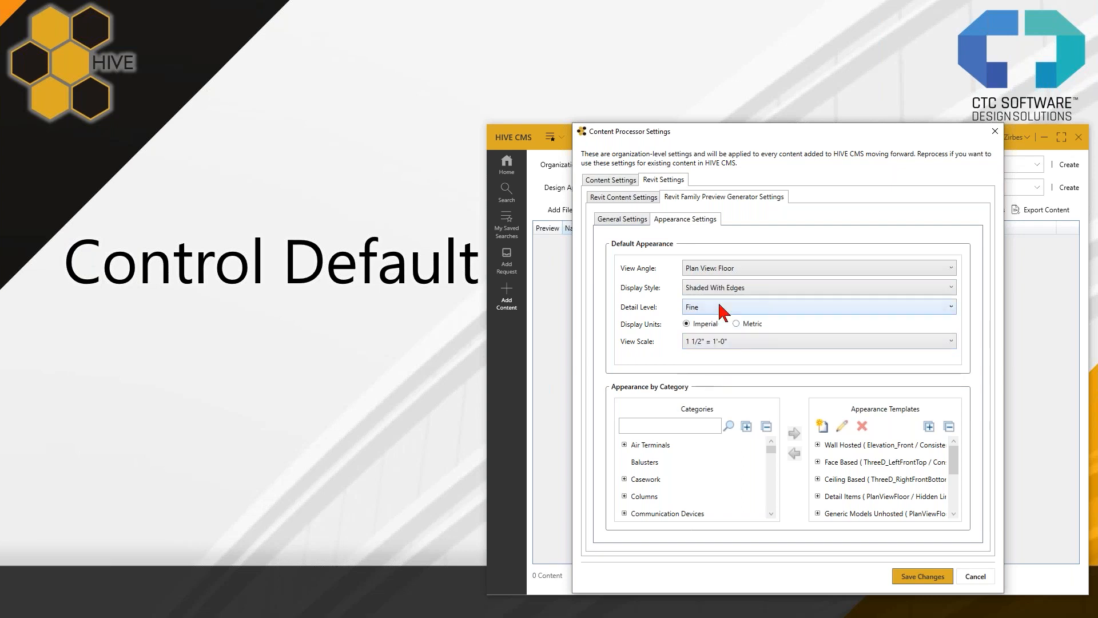
left_click(752, 290)
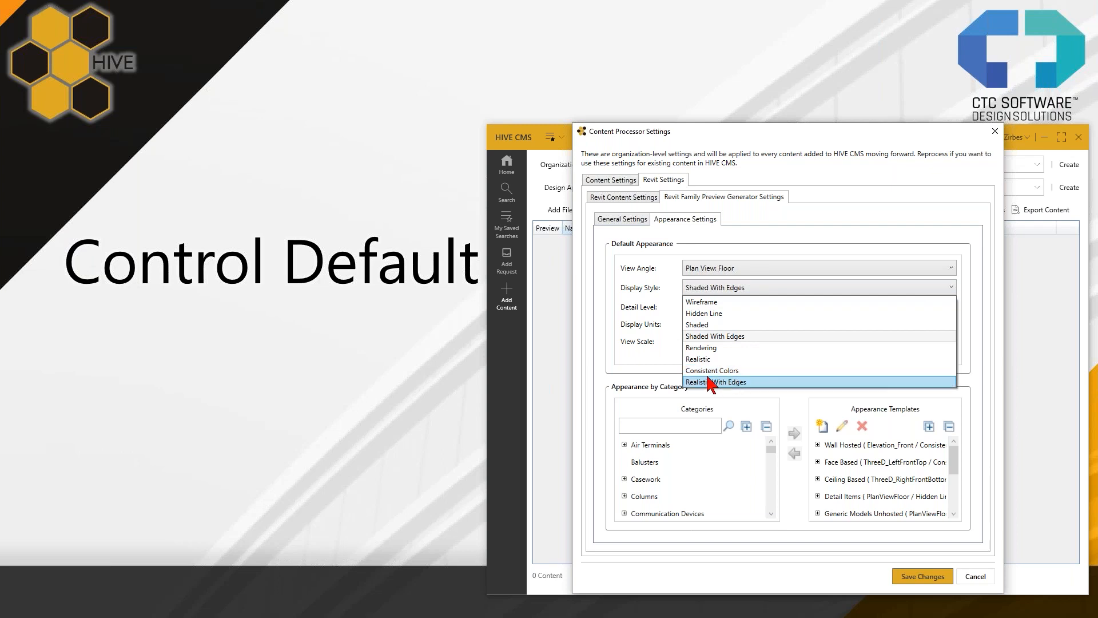
left_click(742, 379)
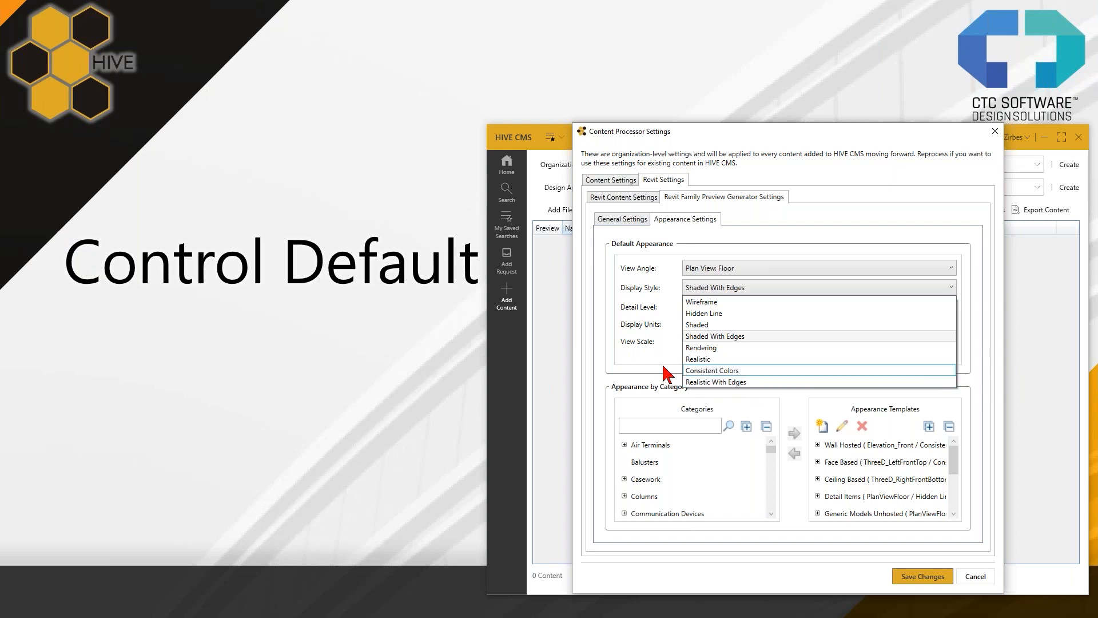
left_click(694, 287)
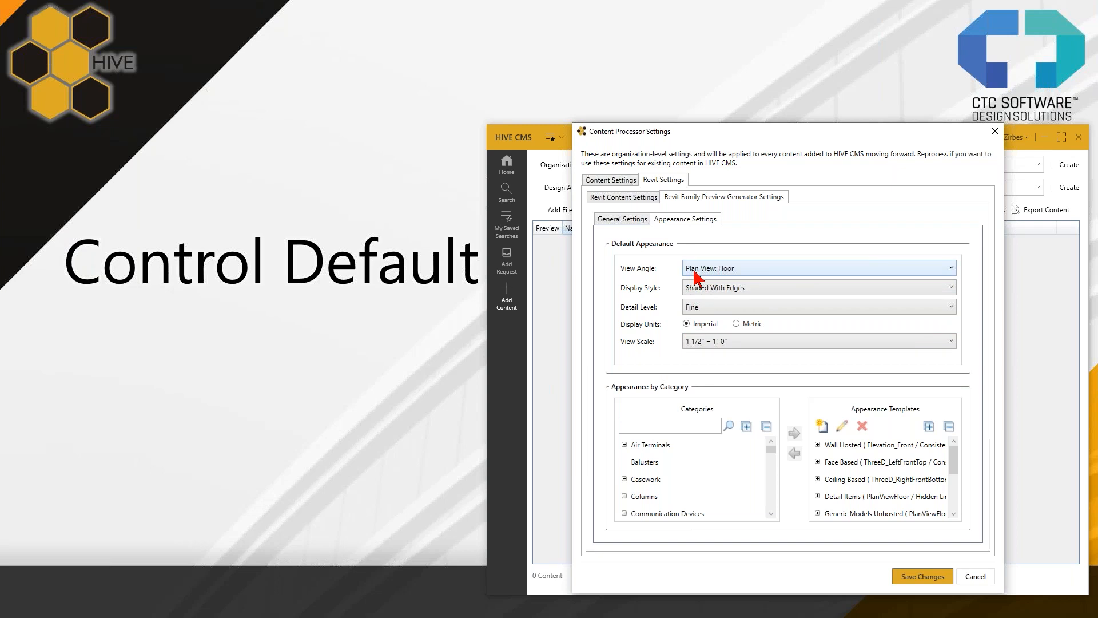
left_click(710, 271)
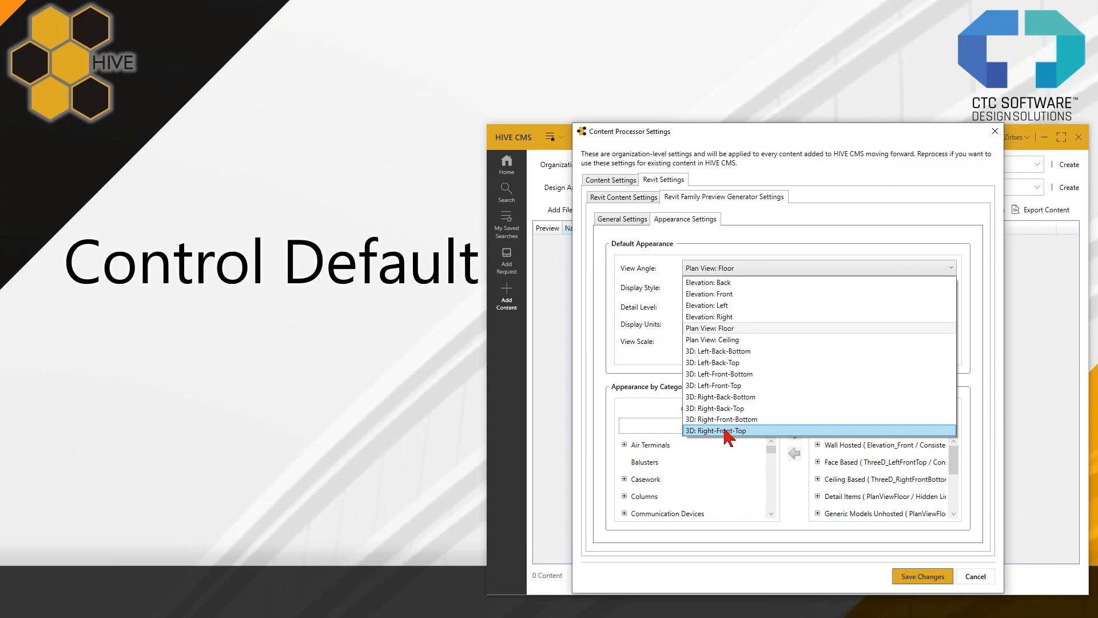
left_click(662, 364)
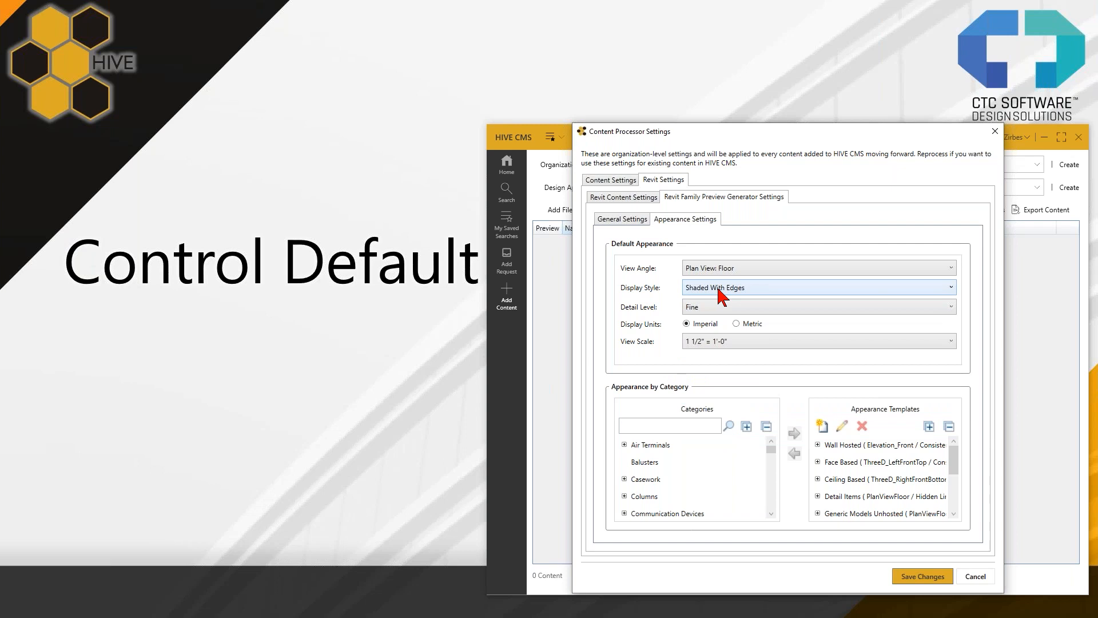
left_click(718, 290)
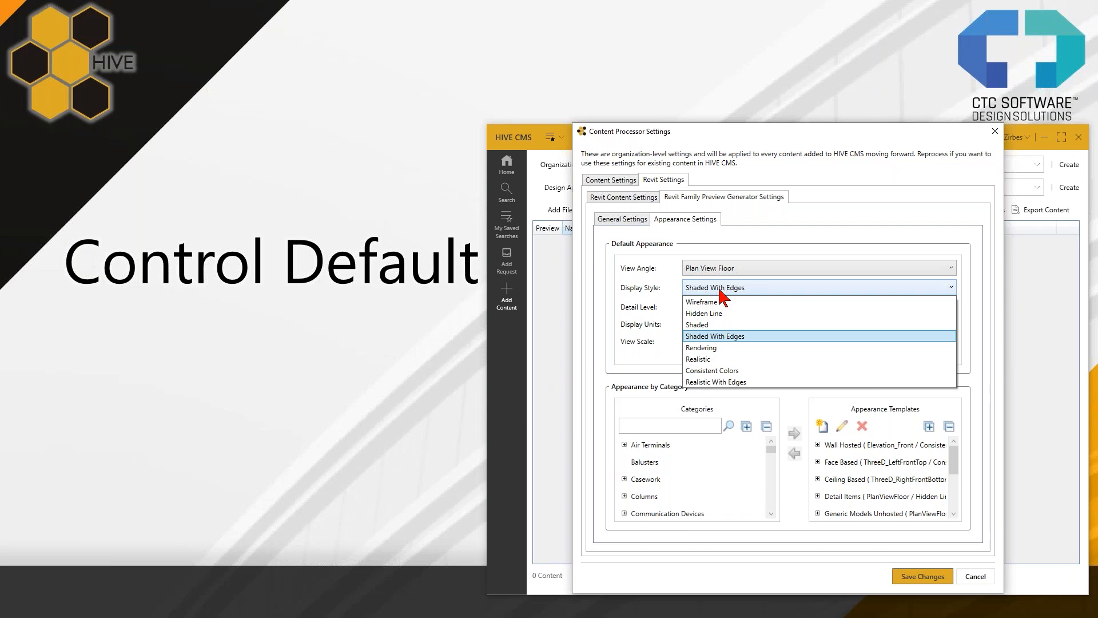
left_click(674, 279)
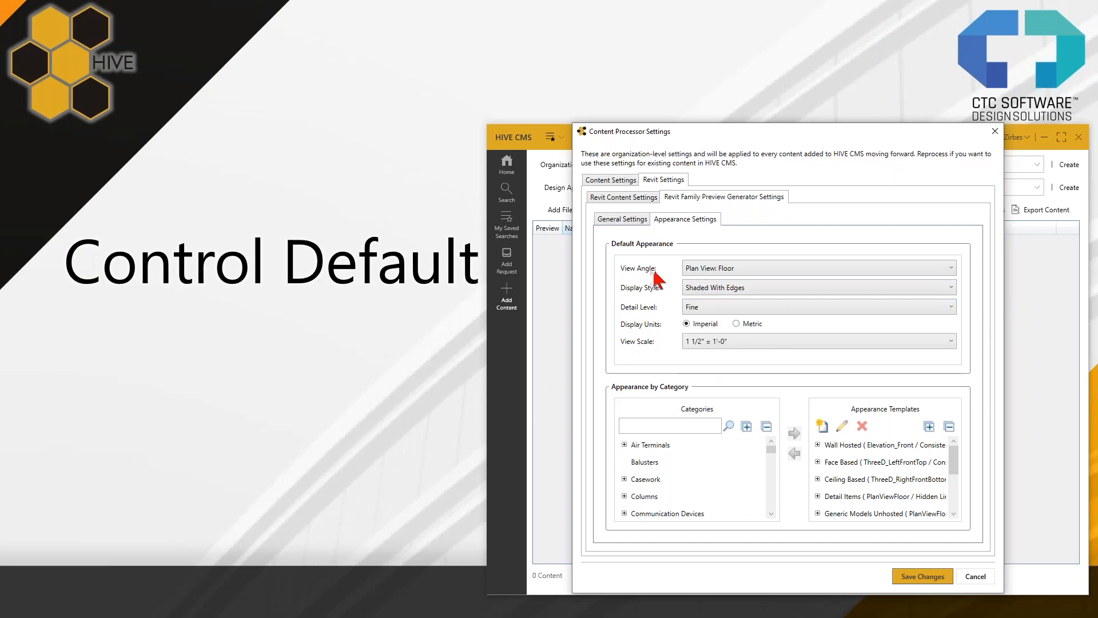
- Set the default view angle for family previews to 3D: Right-Front-Top and save the settings
left_click(709, 270)
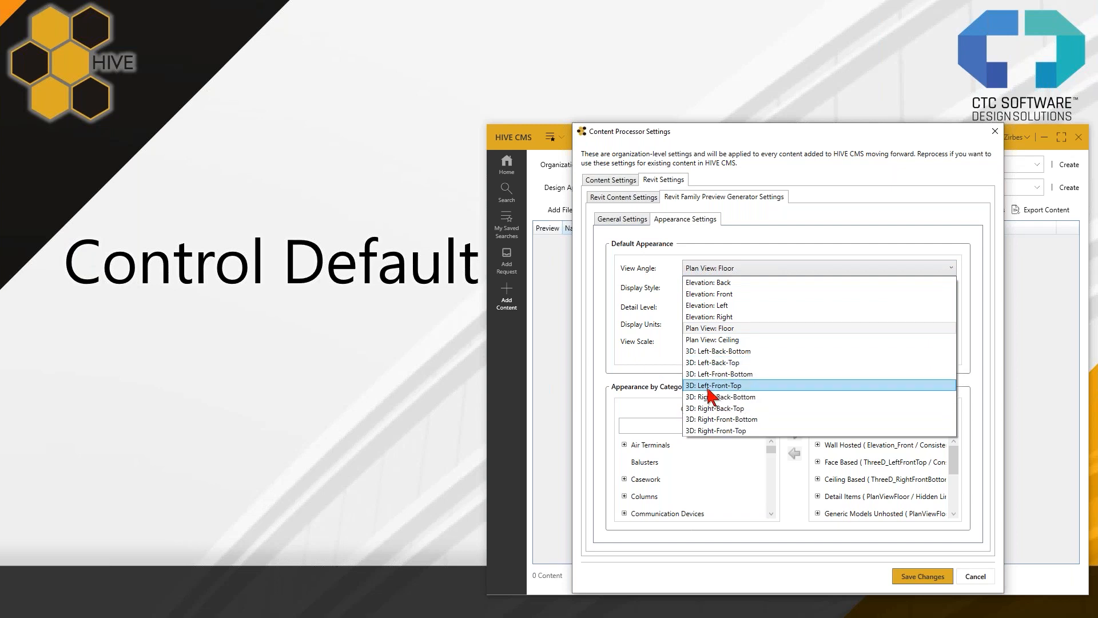
left_click(726, 430)
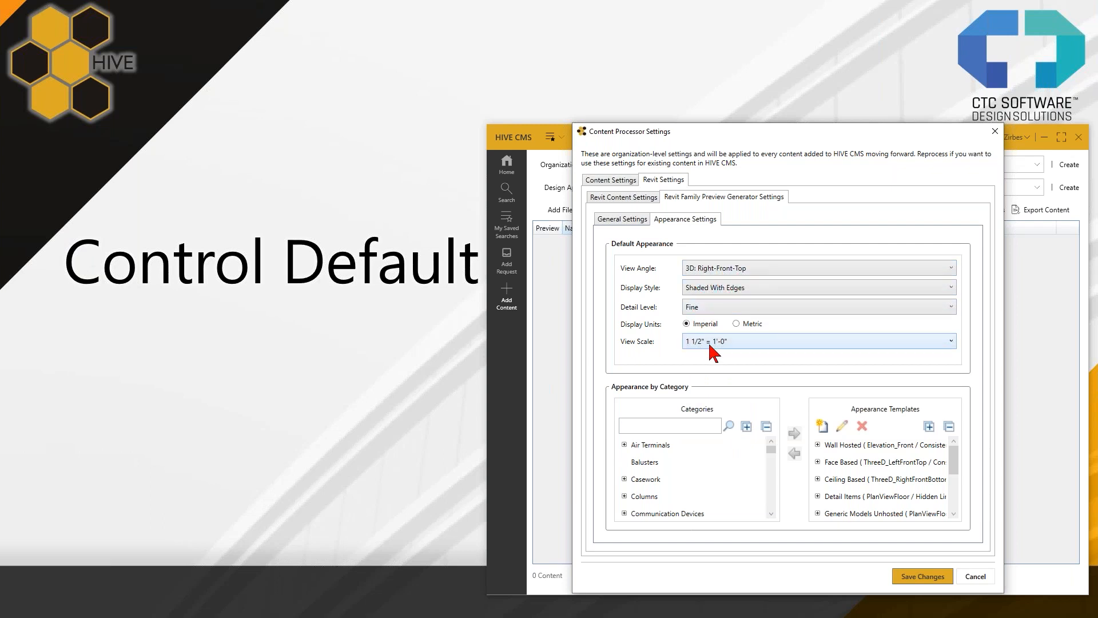
left_click(921, 580)
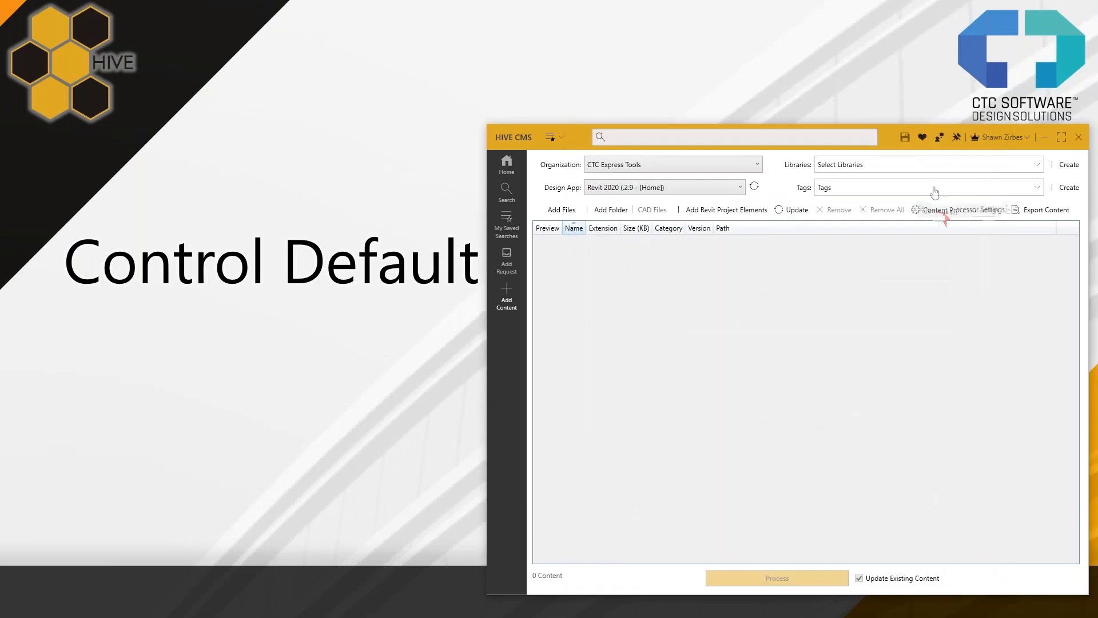
- Reopen the content processor settings and review the Revit family preview generator's general and appearance settings
left_click(942, 218)
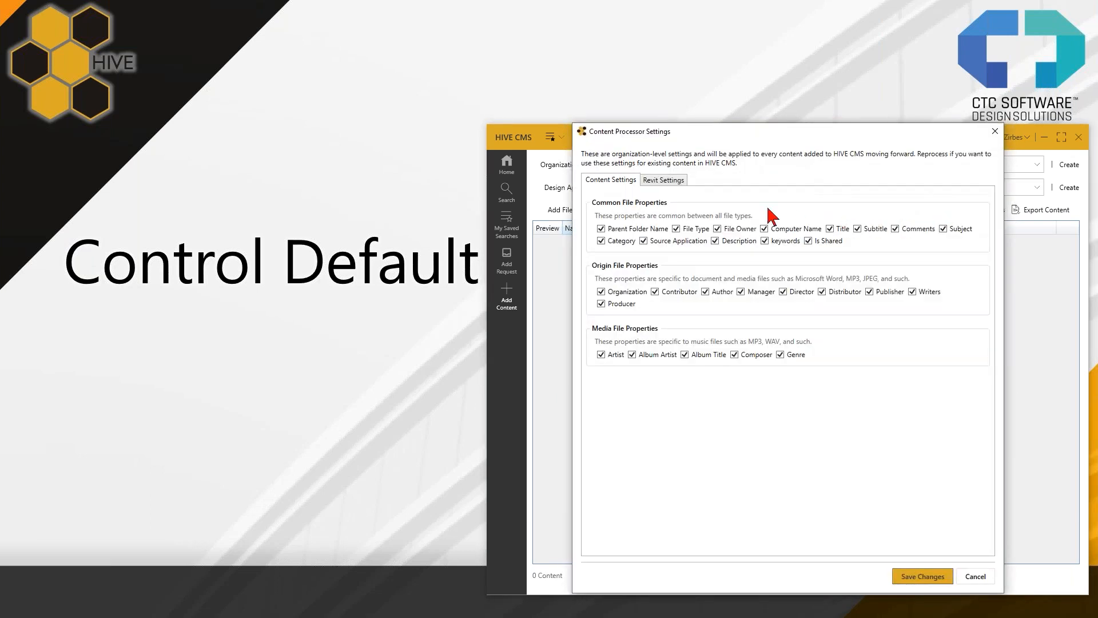
left_click(657, 180)
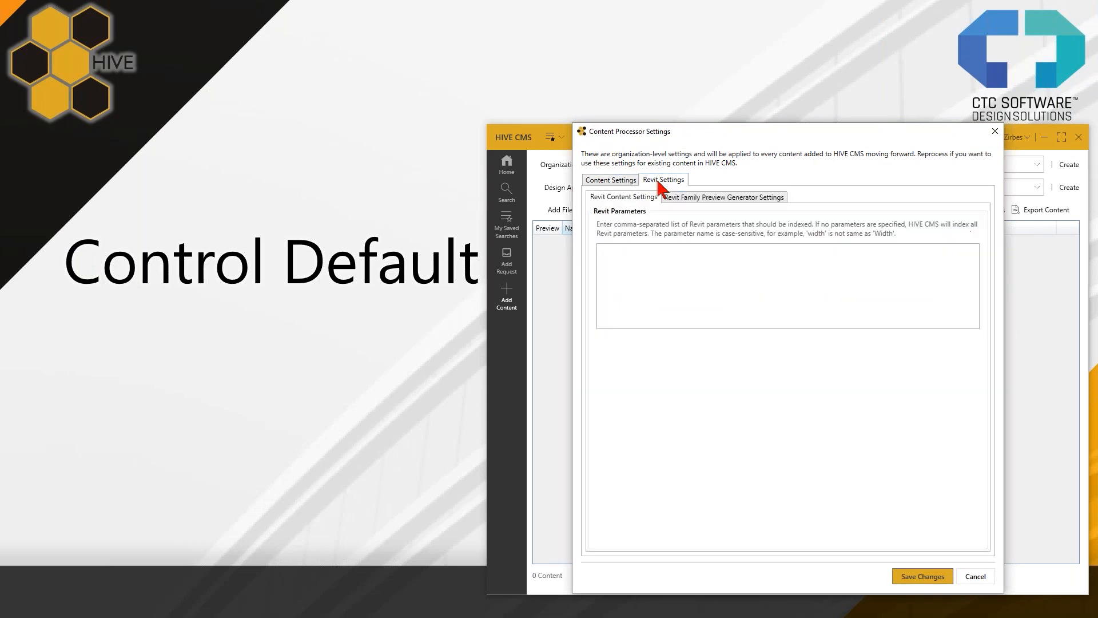
left_click(700, 195)
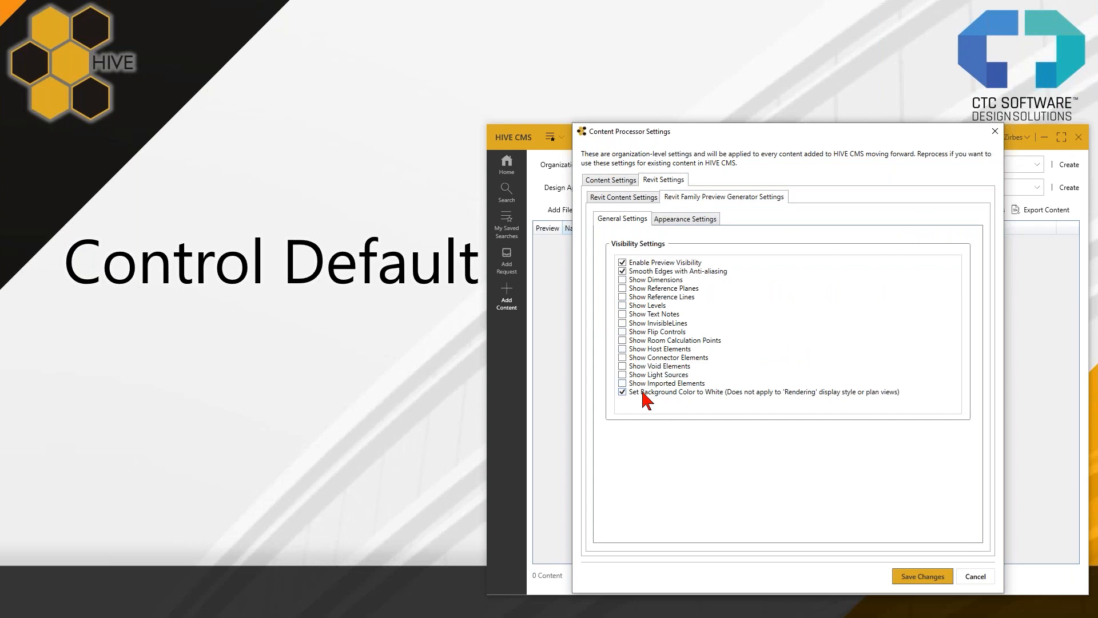
left_click(684, 222)
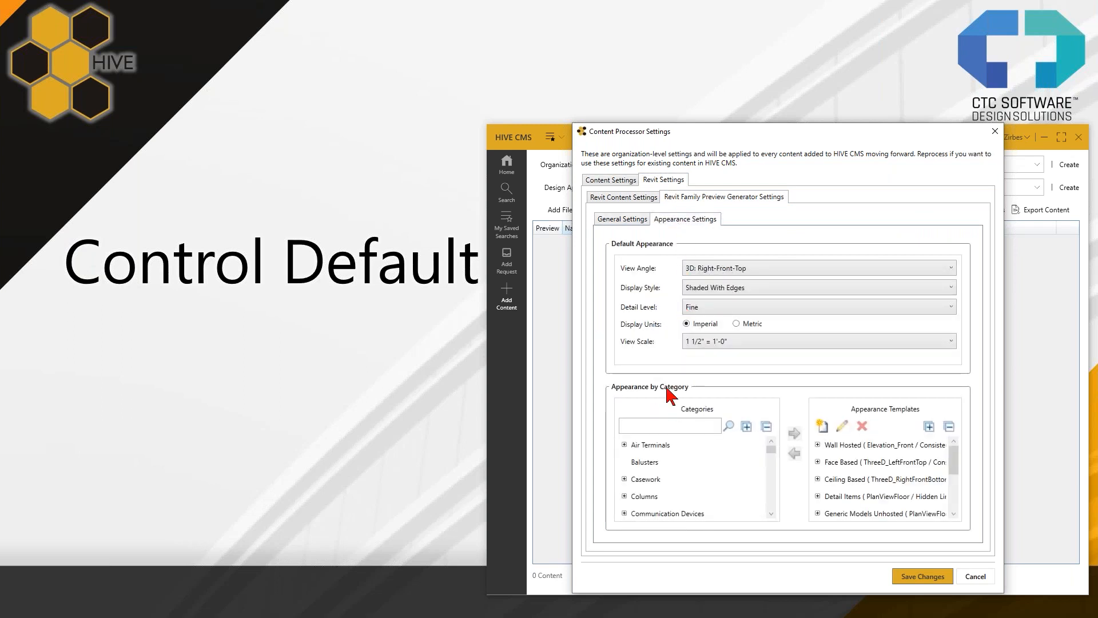
left_click(626, 219)
left_click(663, 219)
- Advance the presentation to the Control Host slide and close the content processor settings
left_click(280, 328)
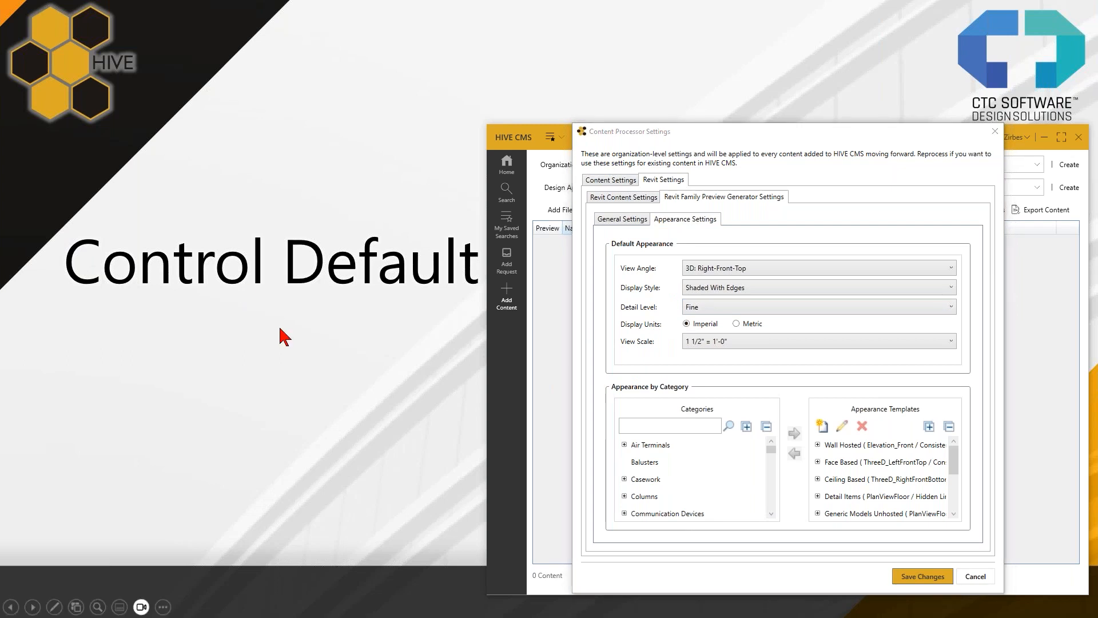
left_click(286, 355)
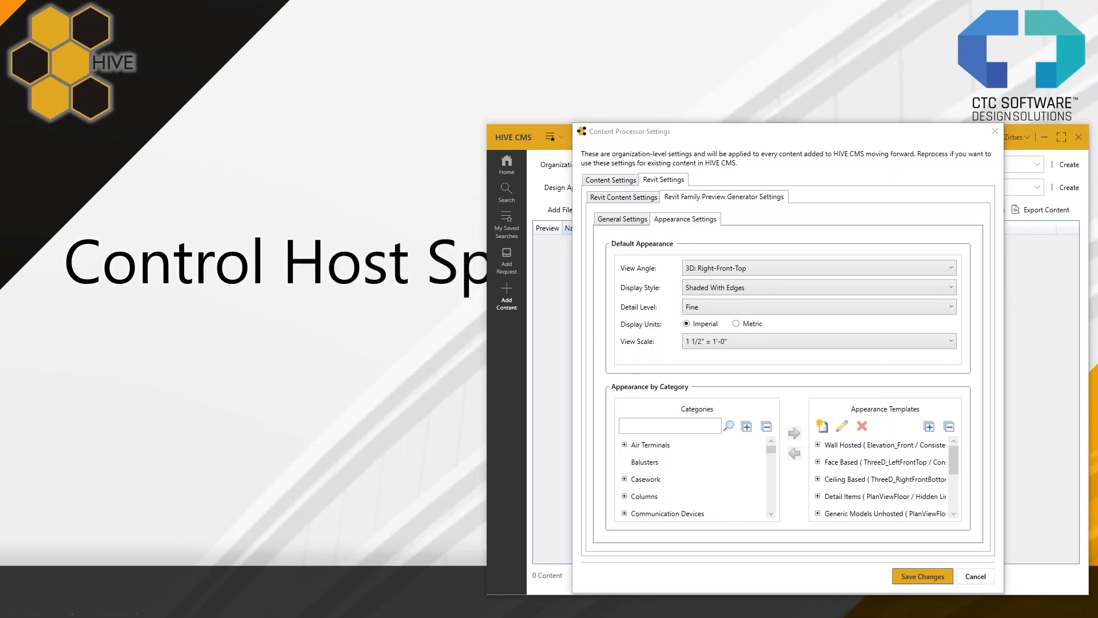
key("Left")
mouse_move(968, 128)
left_mouse_down()
mouse_move(941, 182)
mouse_move(961, 149)
left_mouse_up()
left_click(986, 151)
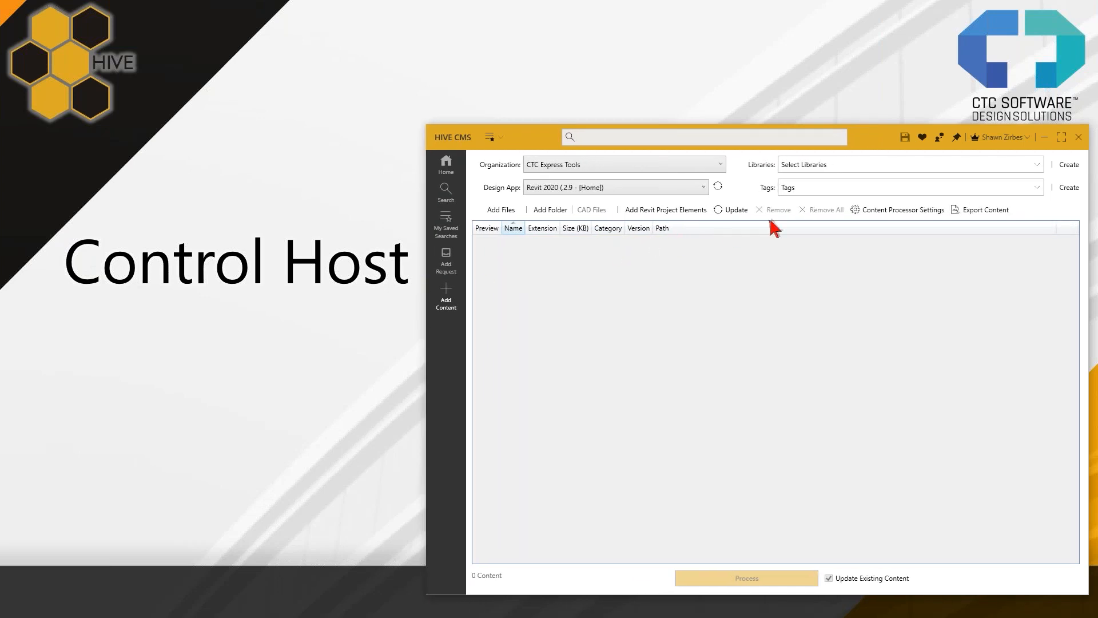
- Open the appearance settings of the Revit family preview generator and move the dialog so it is fully accessible
left_click(880, 212)
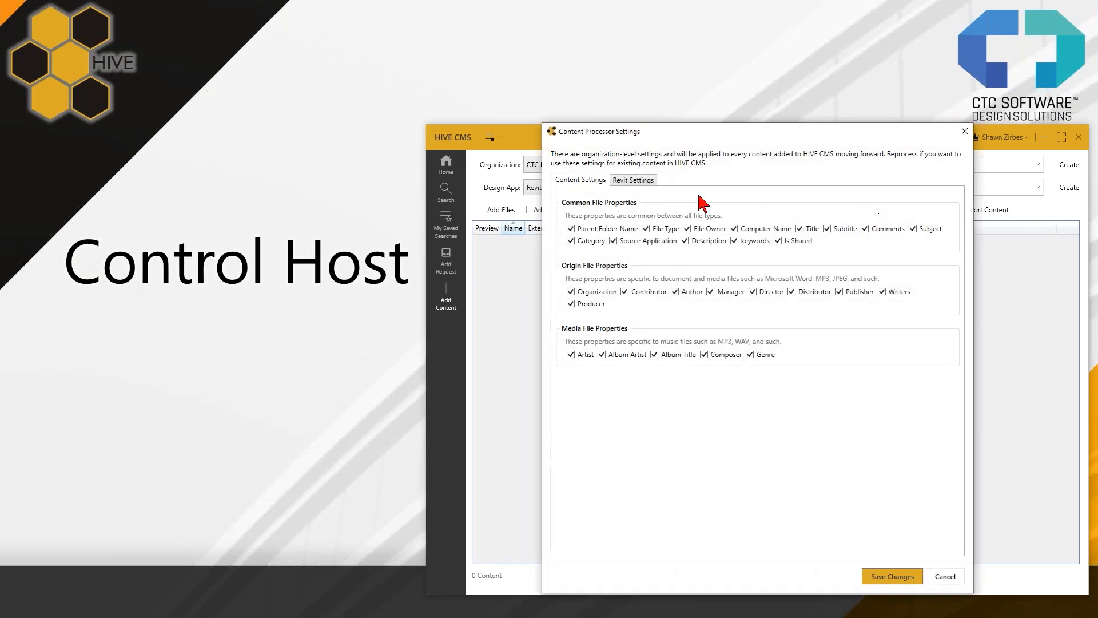
left_click(639, 187)
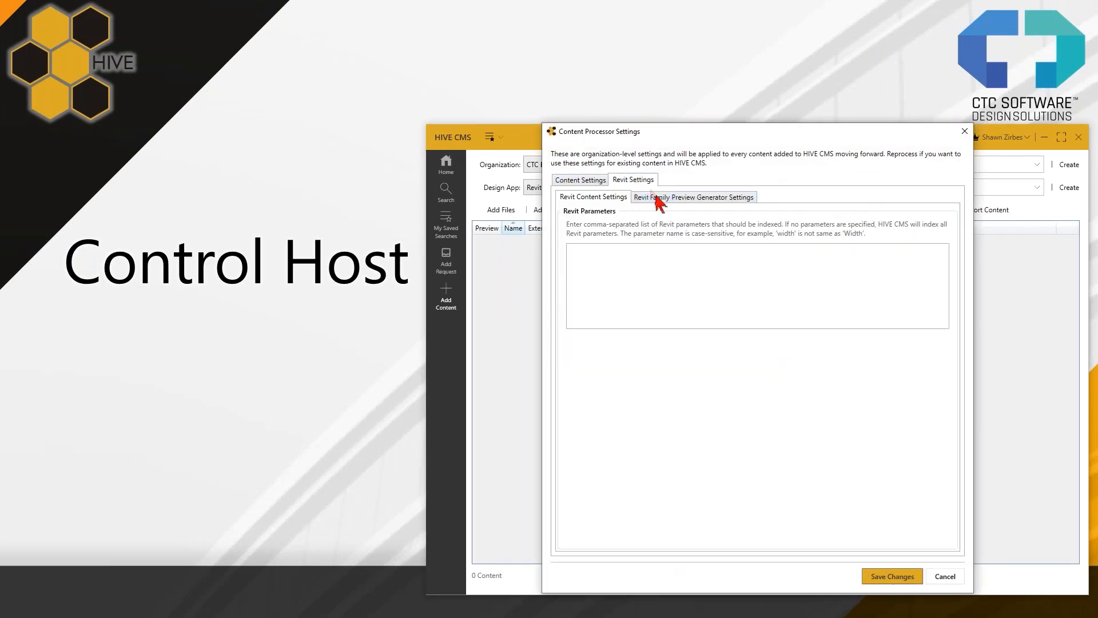
left_click(663, 198)
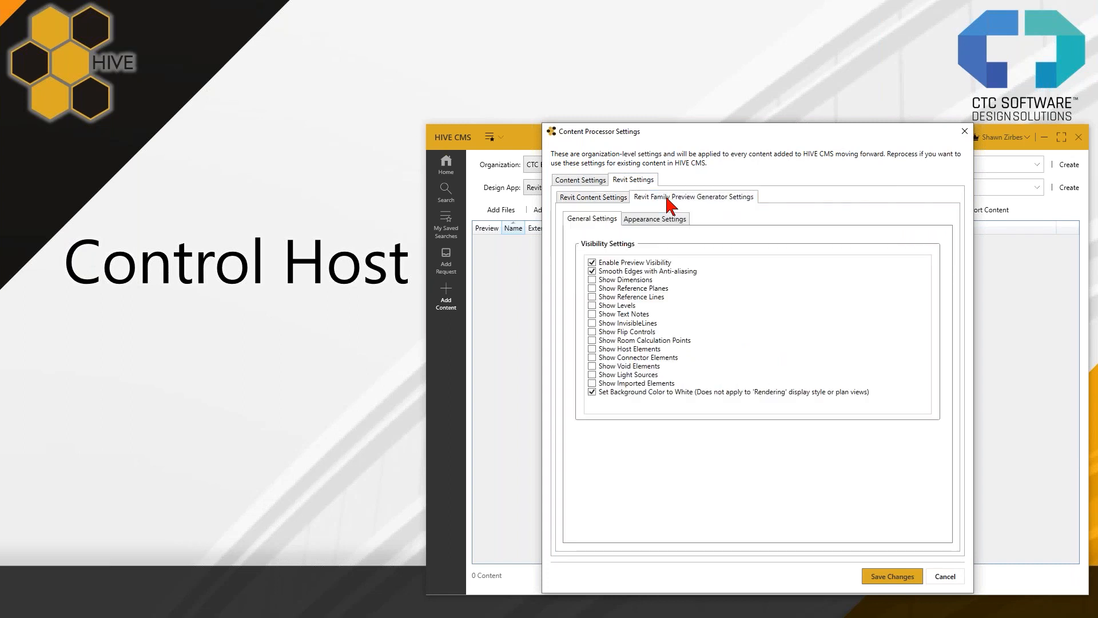
left_click(651, 219)
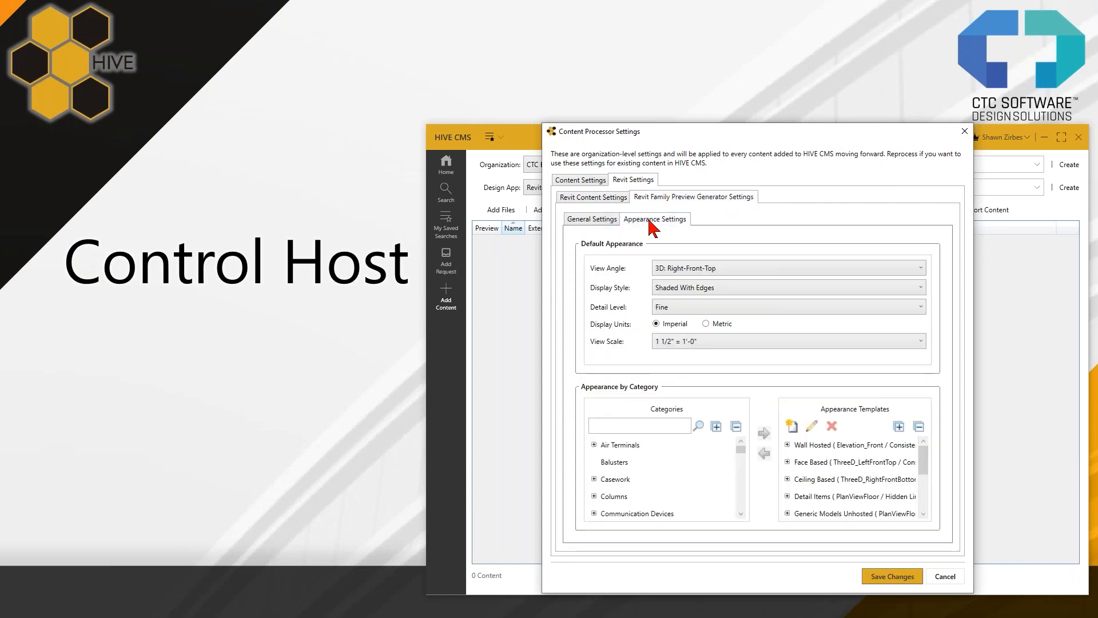
left_click_drag(711, 124, 665, 24)
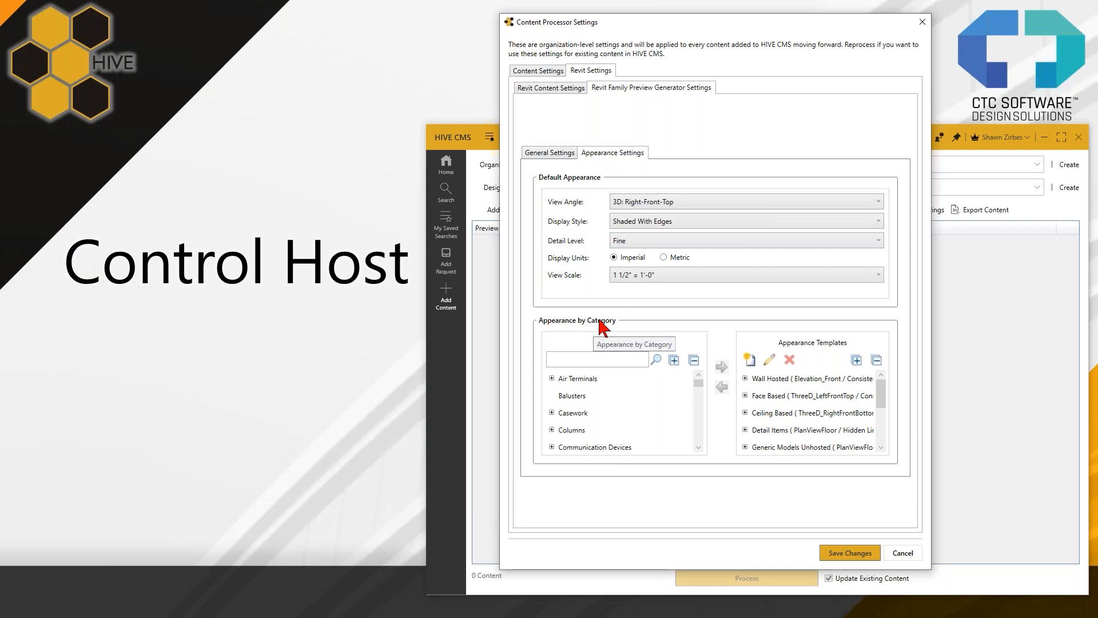
- Expand the Air Terminals category under Appearance by Category to list its host types
left_click(551, 379)
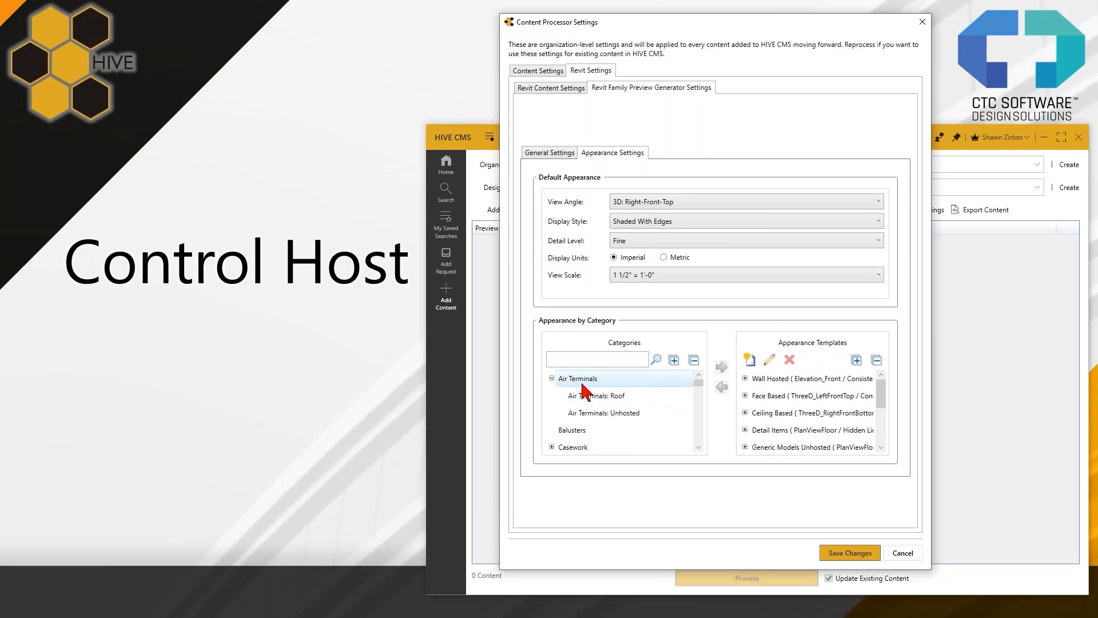
left_click(597, 413)
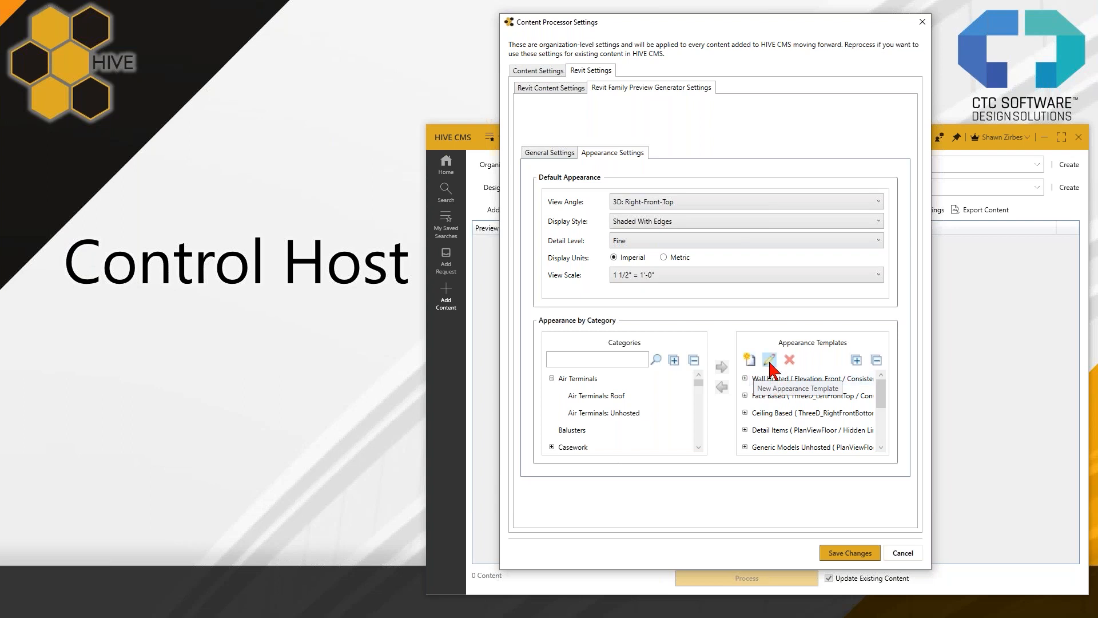
left_click(760, 378)
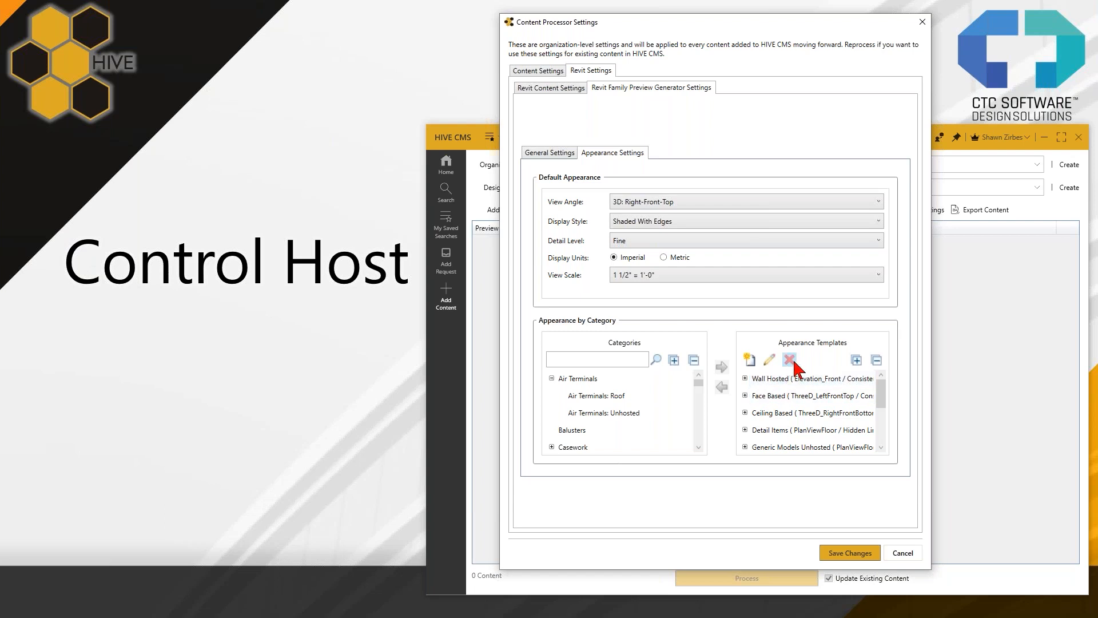
- Create a new preview appearance template named "Roof Hosted"
left_click(749, 365)
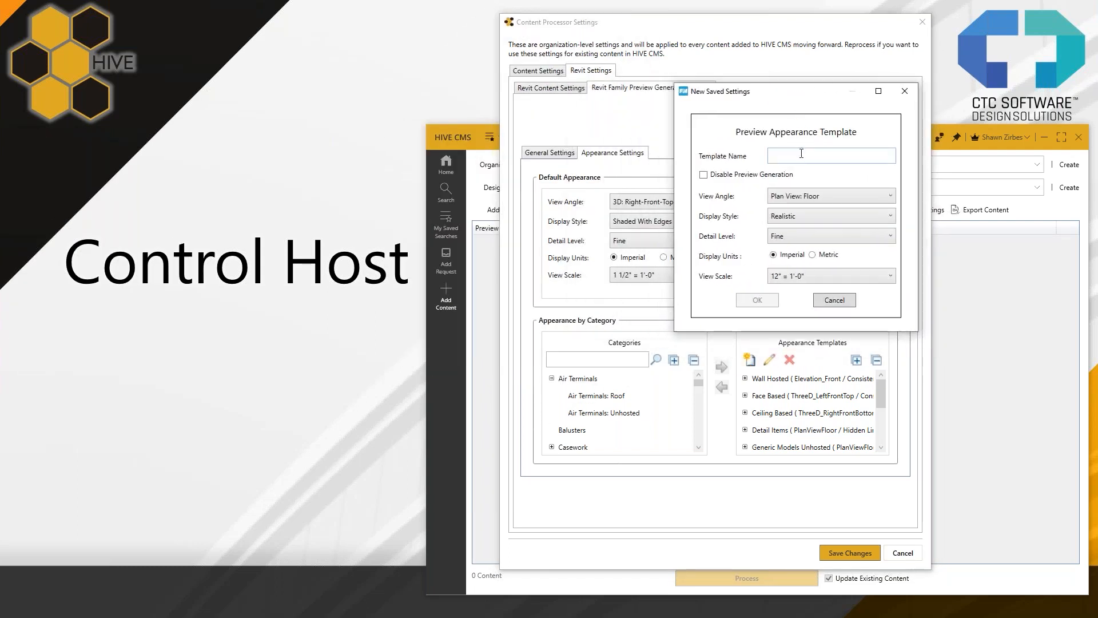
left_click(803, 156)
type("Roof Hosted")
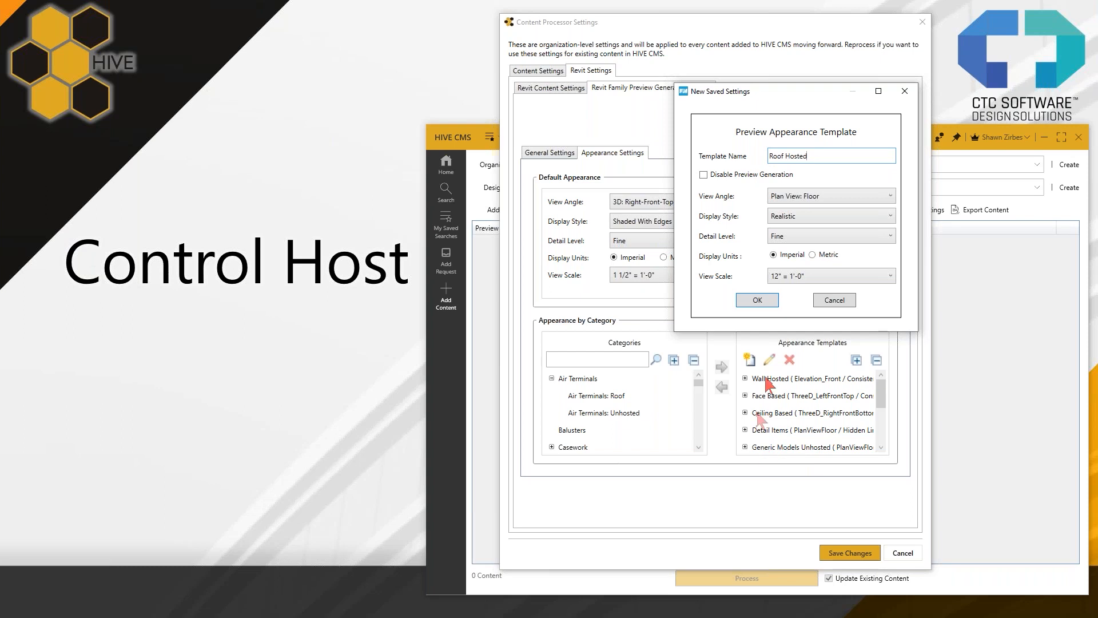
left_click_drag(824, 156, 748, 155)
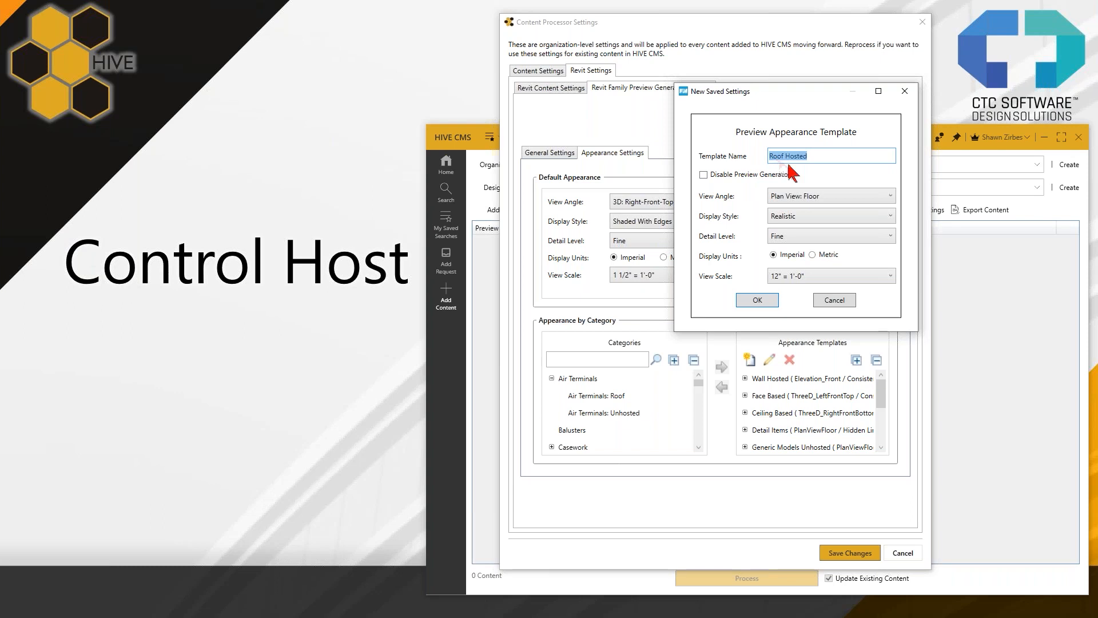
left_click_drag(808, 156, 776, 153)
- Try Disable Preview Generation for the Roof Hosted template, and turn it back off
left_click(704, 175)
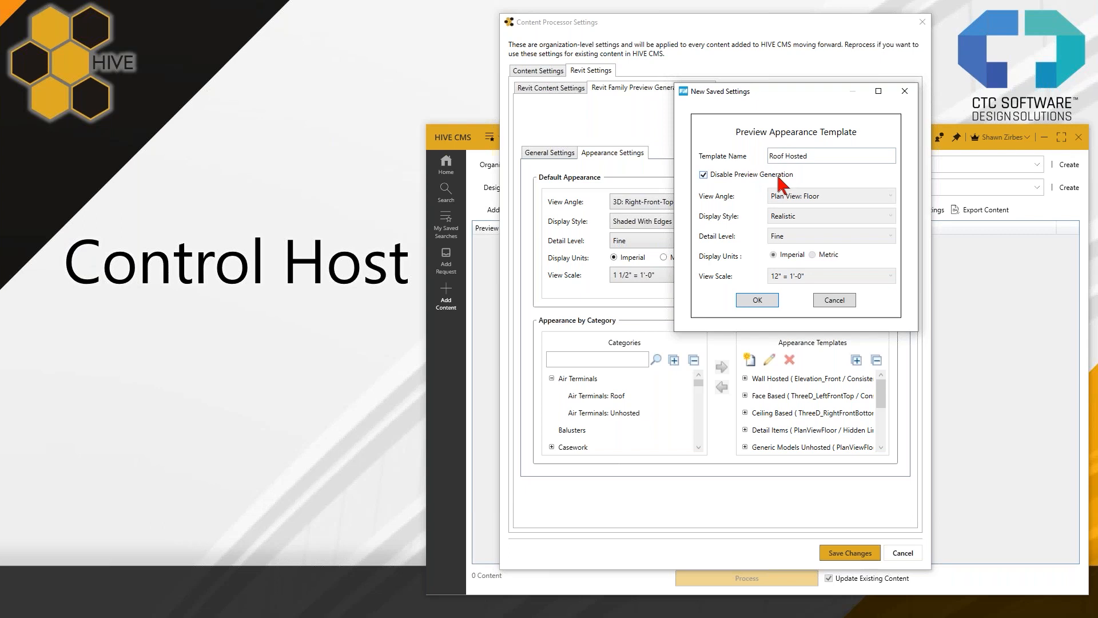
left_click_drag(807, 157, 769, 165)
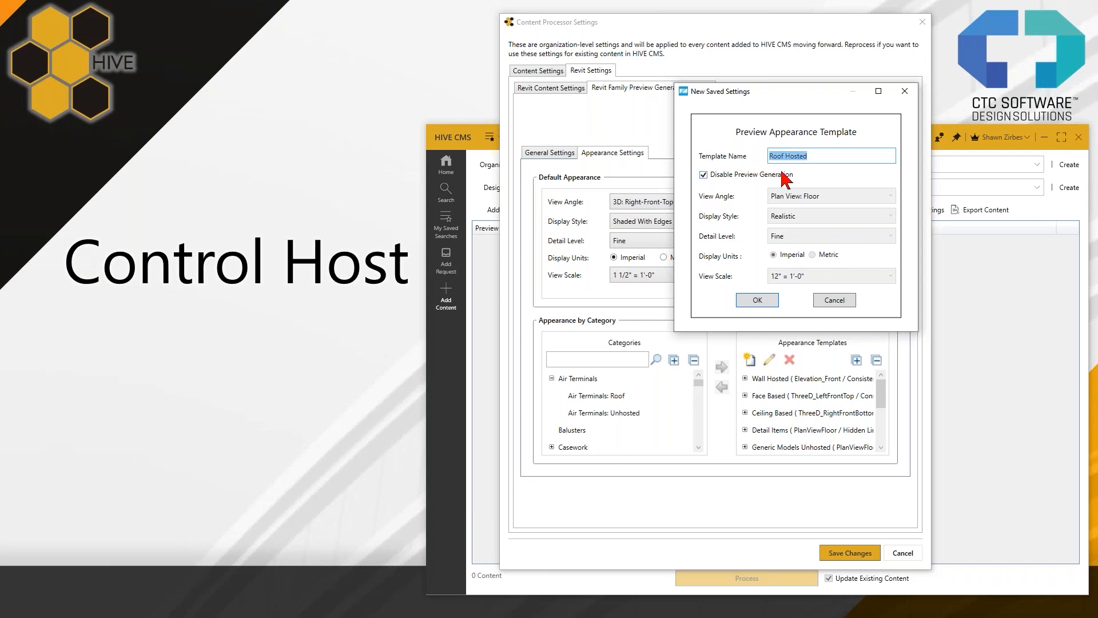
left_click_drag(746, 166, 751, 168)
left_click(734, 174)
left_click(711, 174)
left_click(711, 175)
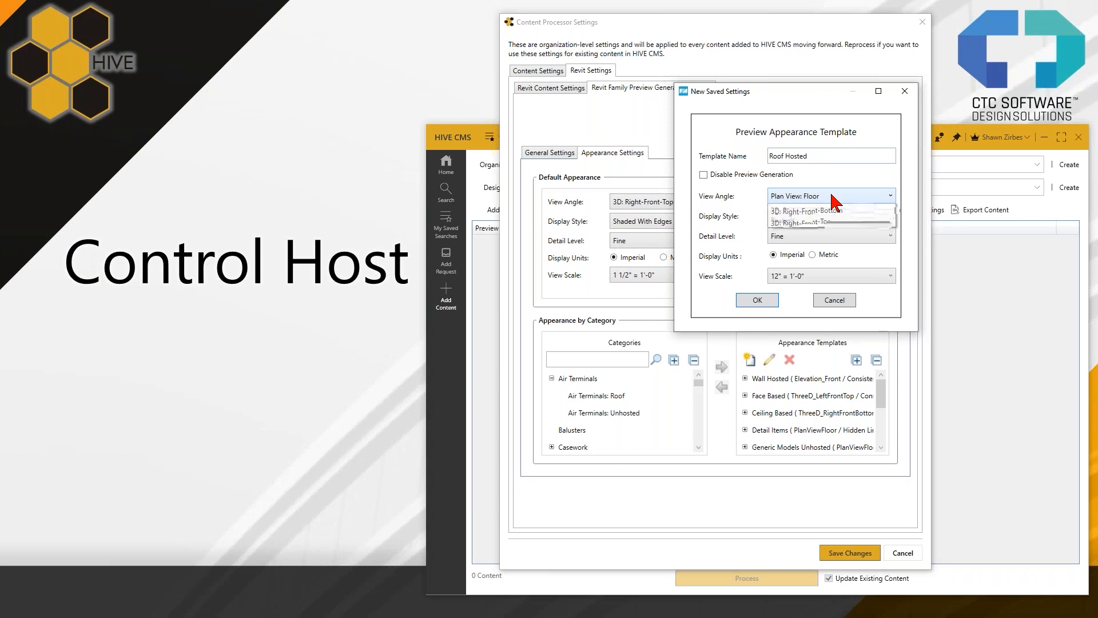
- Set the Roof Hosted template's view angle to 3D: Right-Front-Top and its display style to Hidden Line
left_click(836, 202)
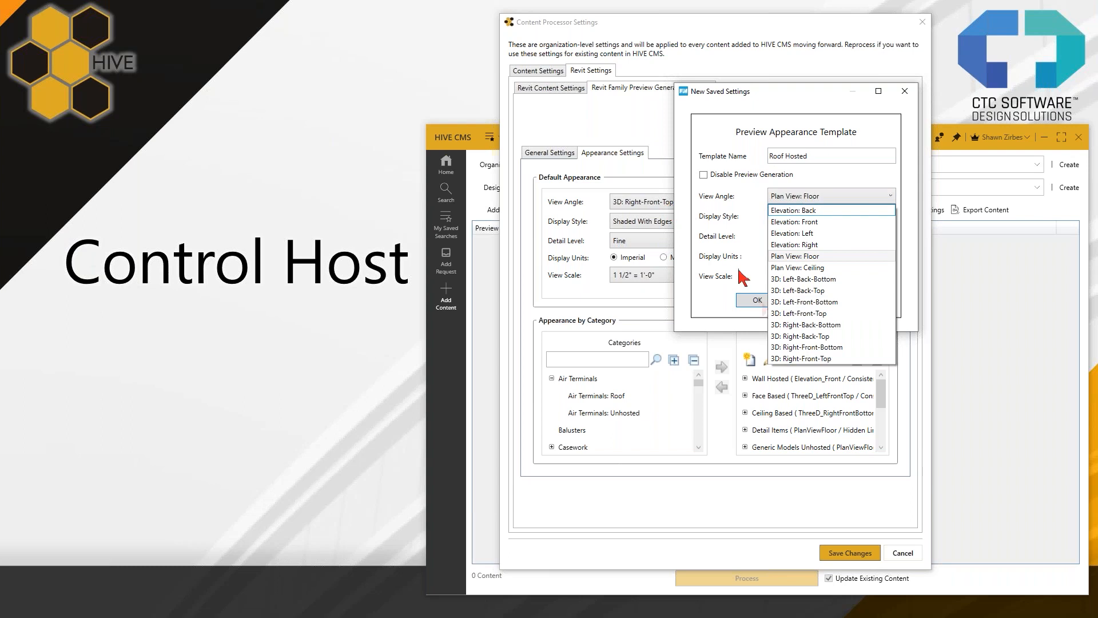
left_click(799, 359)
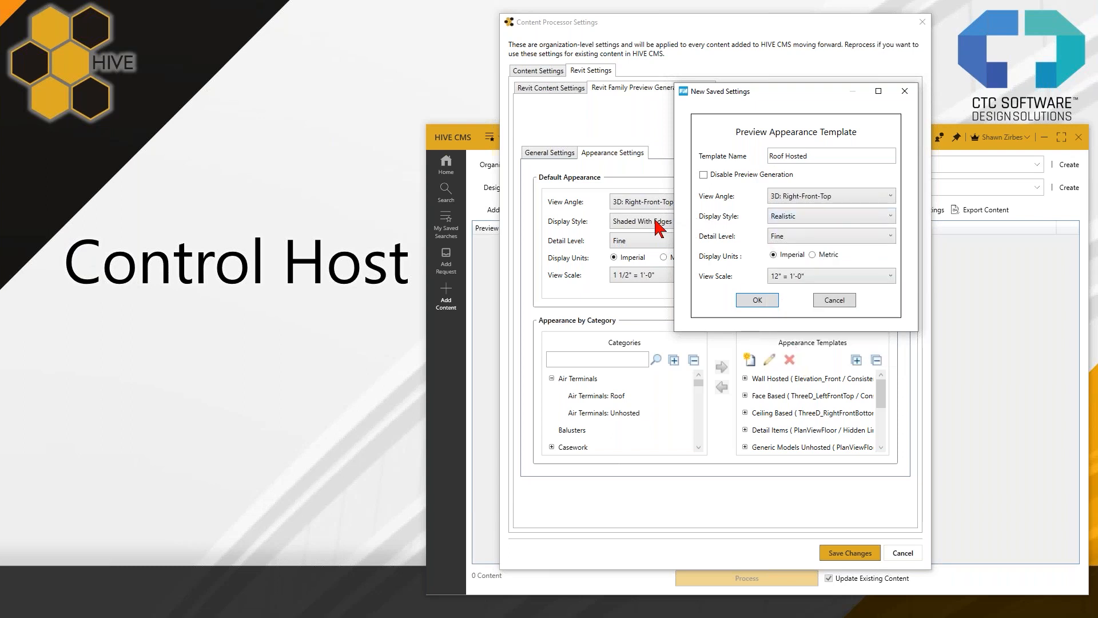
left_click(795, 223)
left_click(799, 242)
- Set the Roof Hosted template's detail level to Coarse, with Imperial display units and a view scale of 1/2" = 1'-0"
left_click(799, 235)
left_click(785, 246)
left_click(820, 255)
left_click(787, 258)
left_click(843, 277)
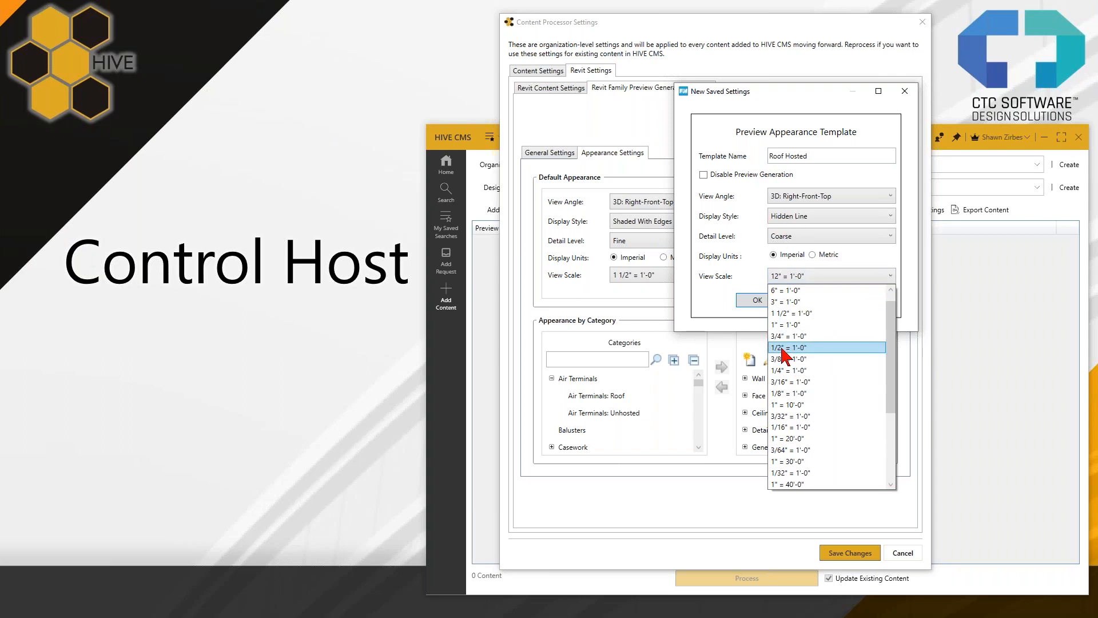
left_click(808, 349)
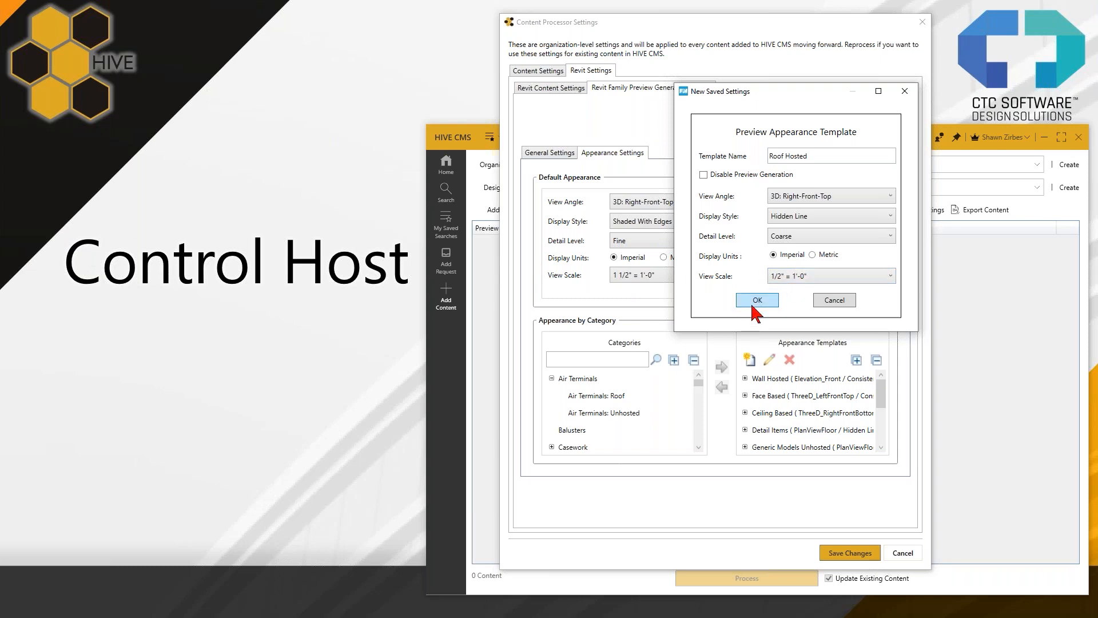
- Review the available view scales without changing the selection, and save the Roof Hosted template
left_click(782, 277)
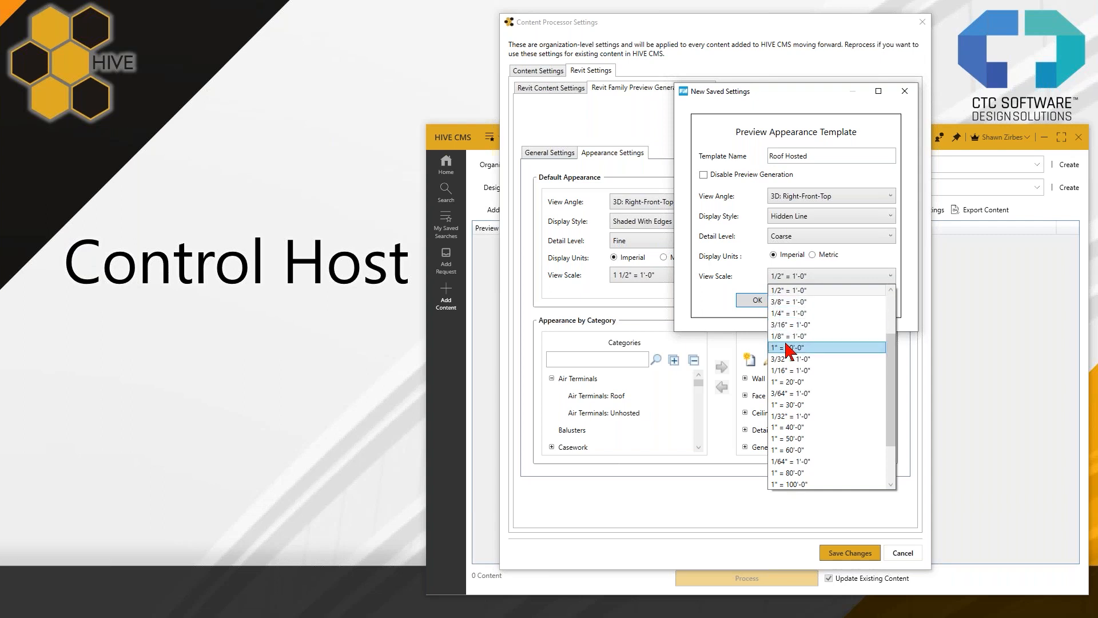
scroll(786, 346, "up", 2)
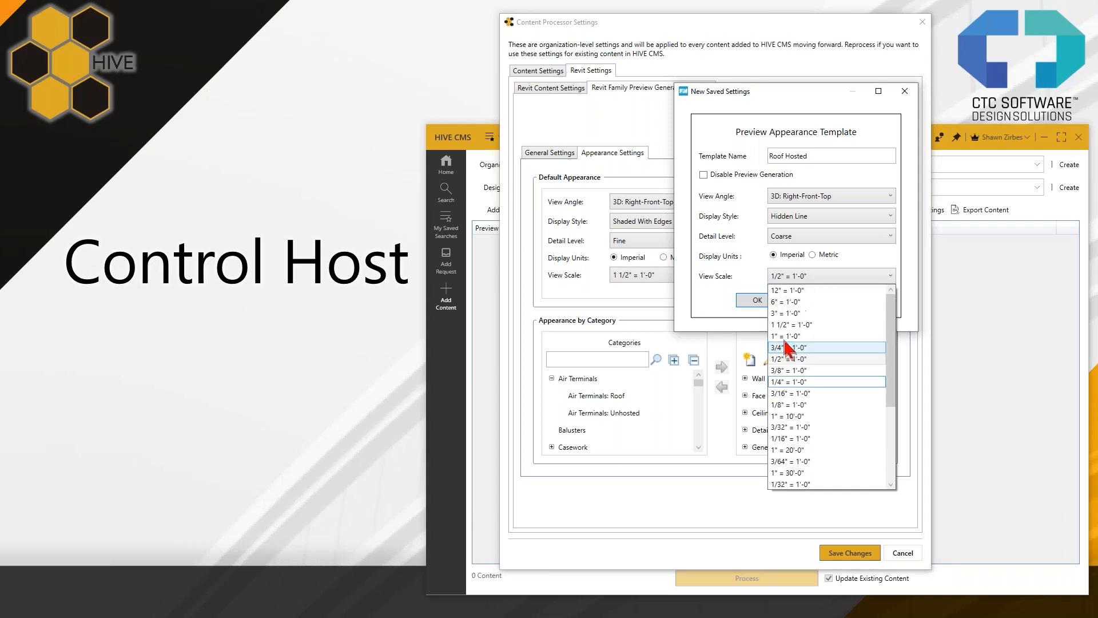
left_click(742, 254)
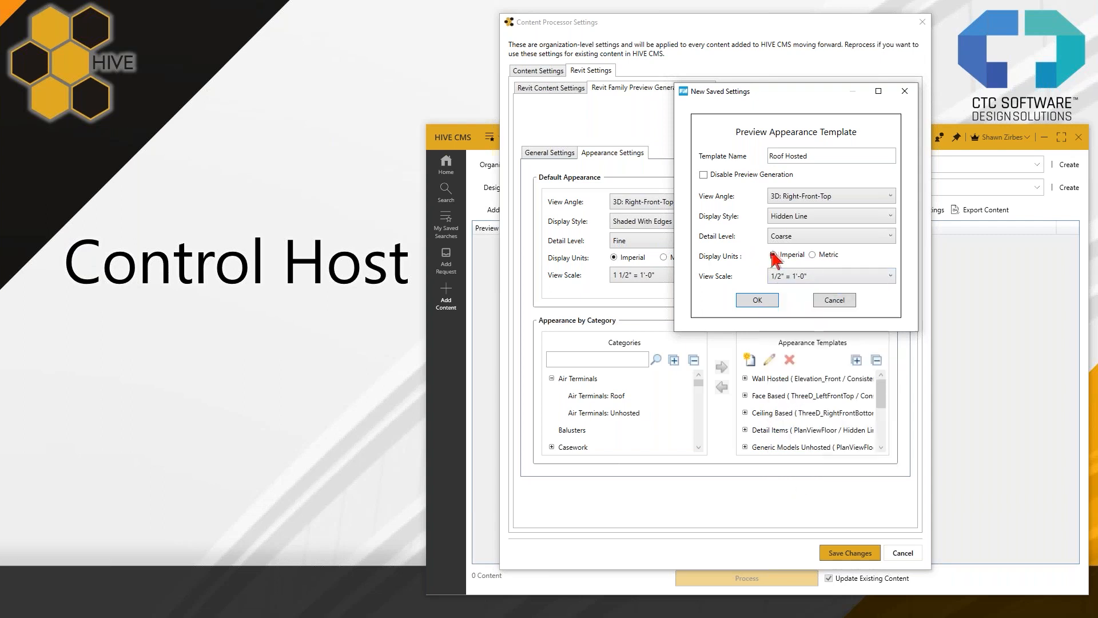
left_click(759, 301)
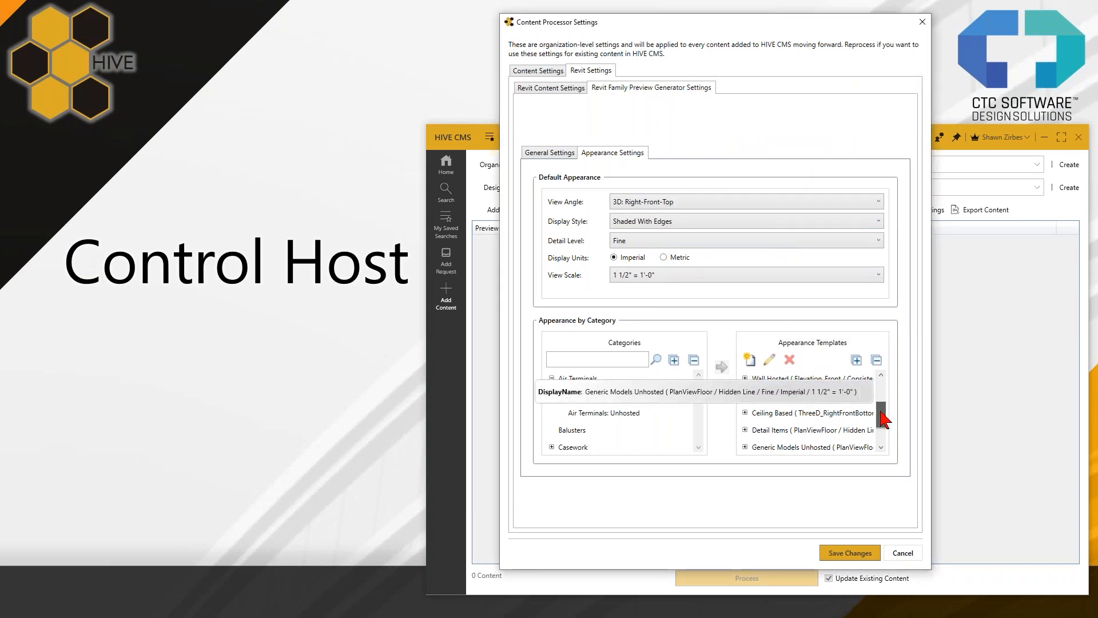
- Assign the Air Terminals: Roof category to the Roof Hosted appearance template
scroll(880, 421, "down", 2)
scroll(780, 434, "down", 1)
left_click(766, 437)
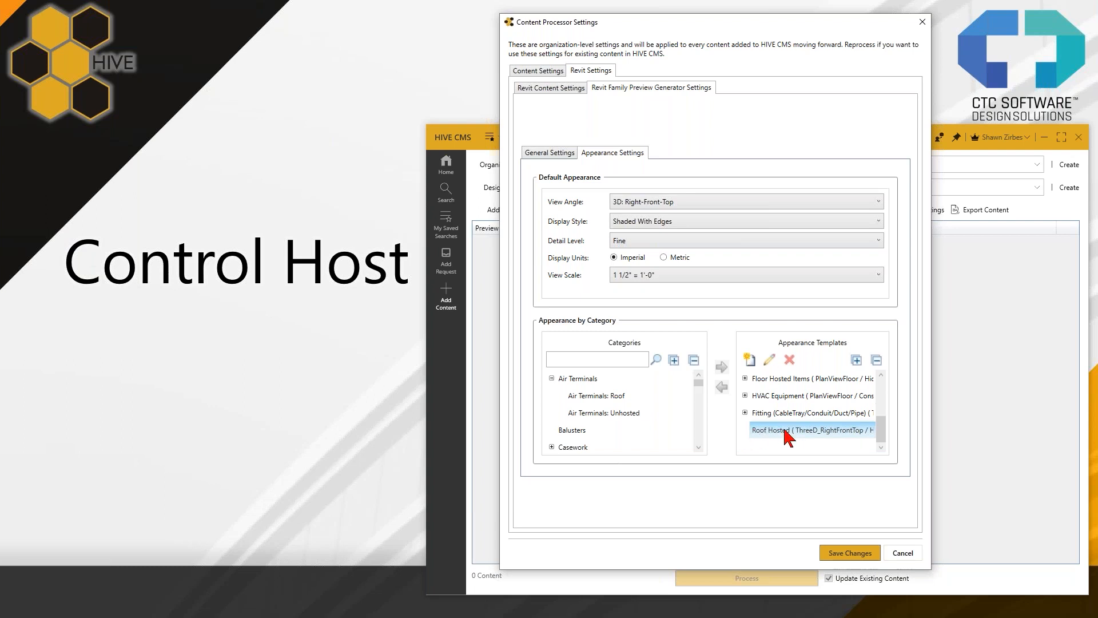
left_click(589, 397)
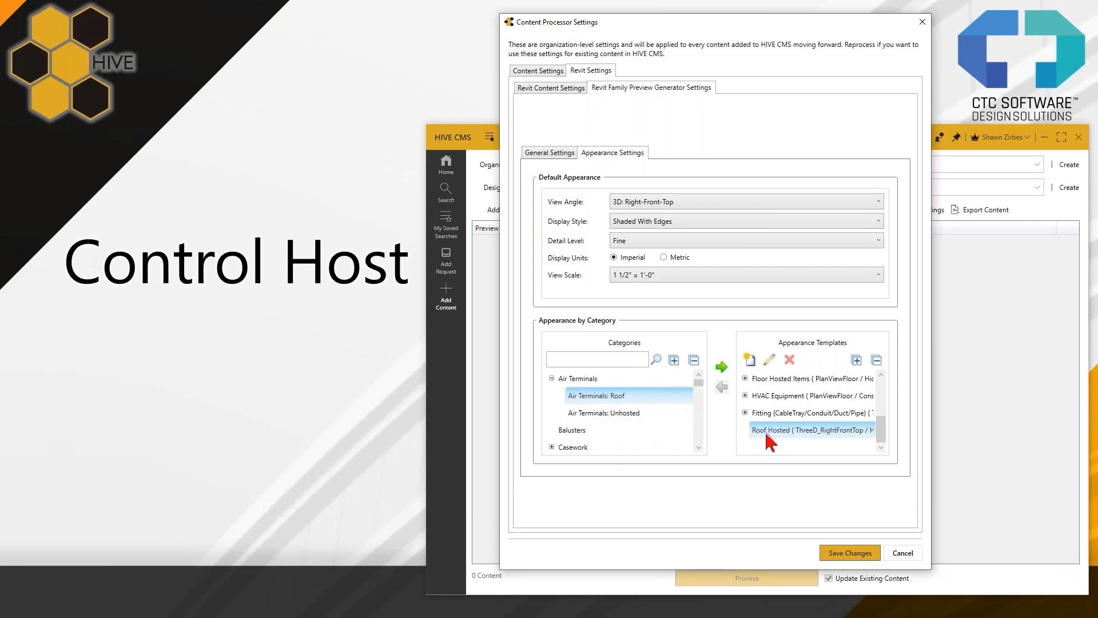
left_click(722, 369)
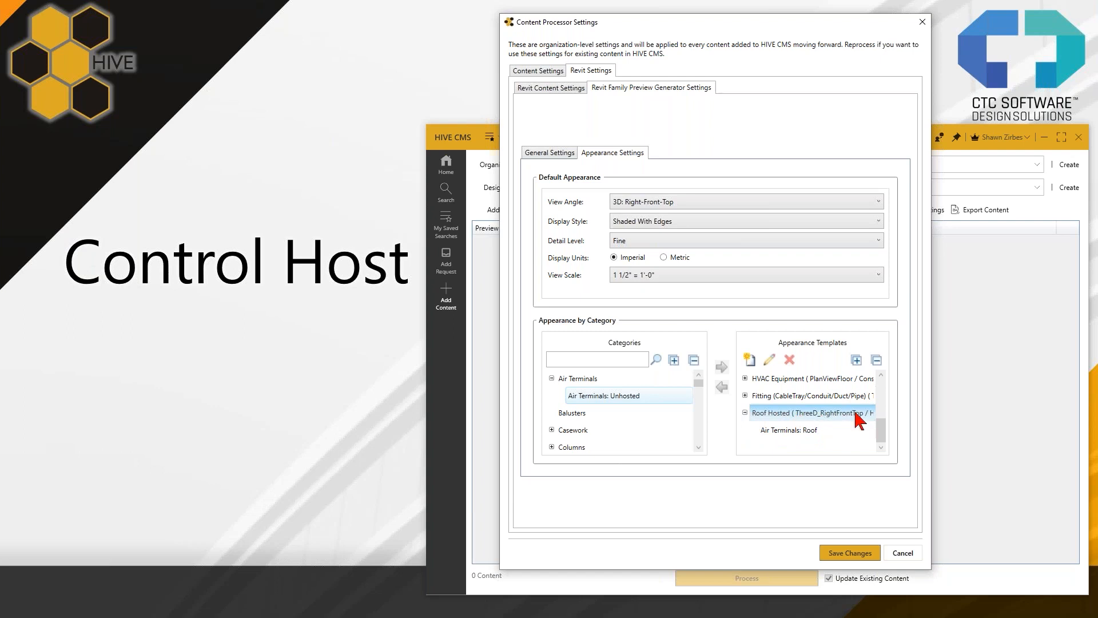
- Assign the Mechanical Equipment: Roof category to the Roof Hosted appearance template
left_click(552, 378)
scroll(570, 402, "down", 4)
scroll(566, 423, "down", 6)
scroll(566, 424, "up", 2)
scroll(575, 433, "down", 2)
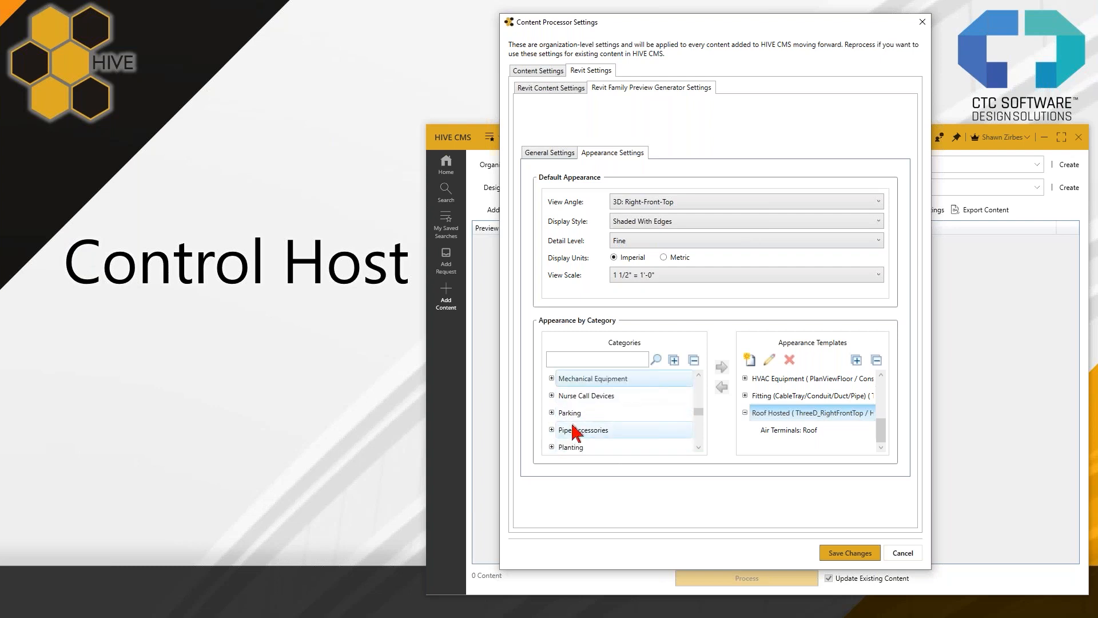
left_click(551, 378)
left_click(600, 395)
left_click(607, 413)
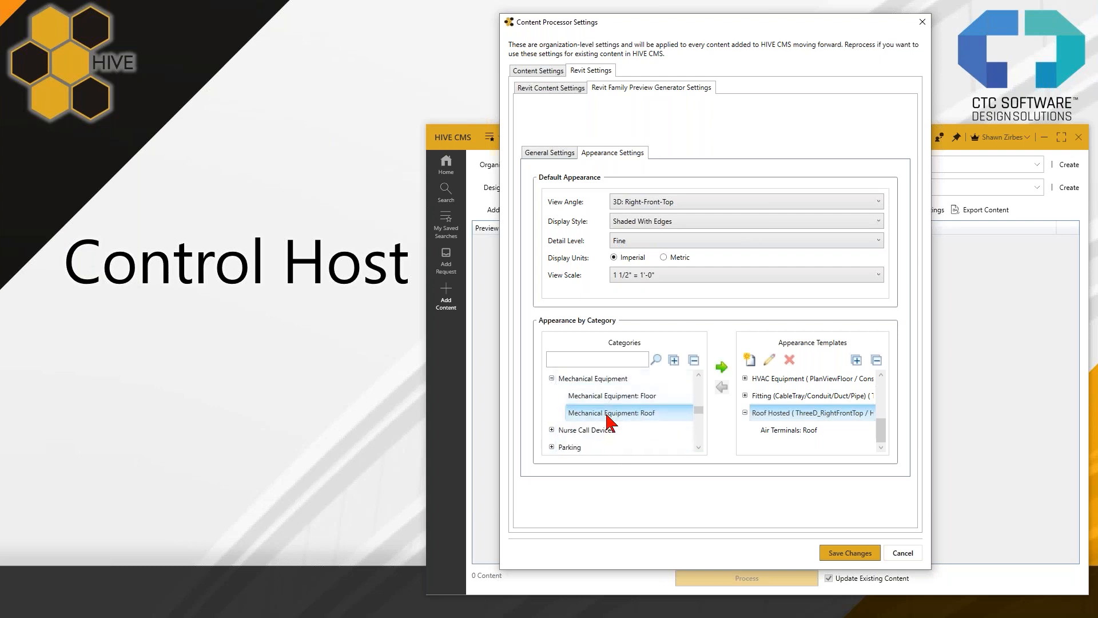
left_click(722, 367)
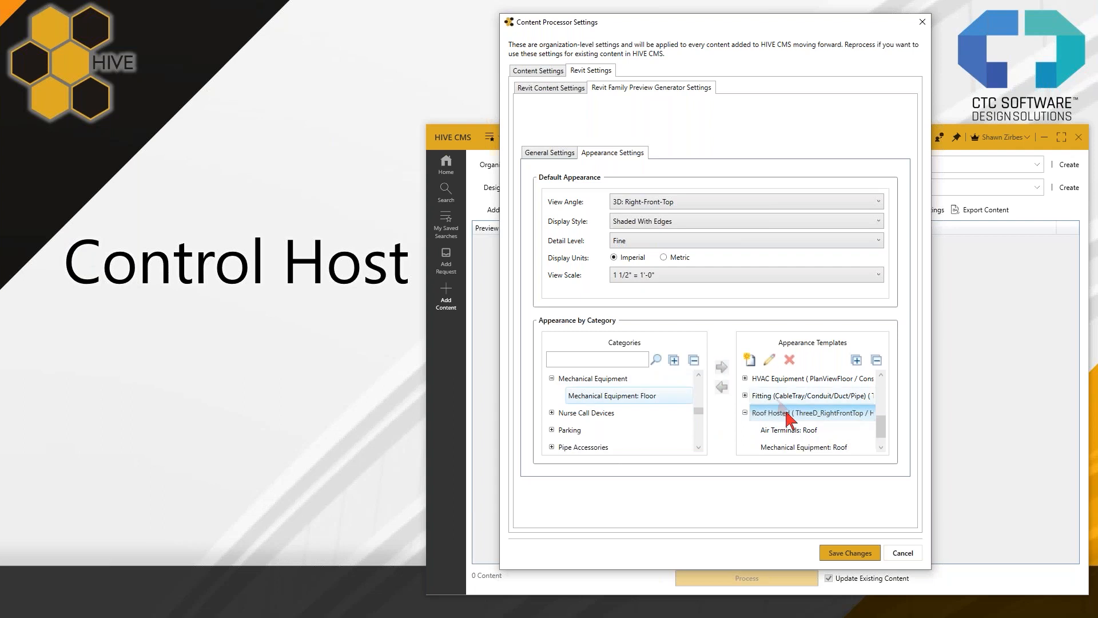
- Assign the Doors: Roof category to the Roof Hosted appearance template and check the template's category list
scroll(583, 414, "down", 1)
scroll(575, 418, "up", 2)
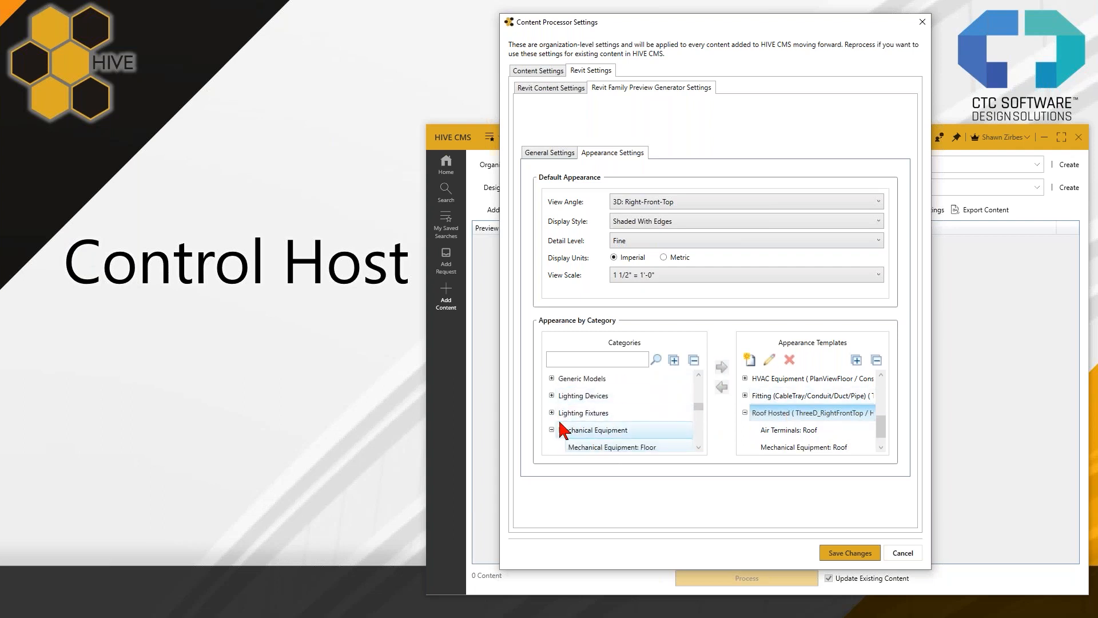
double_click(612, 429)
scroll(615, 432, "down", 1)
scroll(623, 436, "down", 3)
scroll(622, 436, "up", 1)
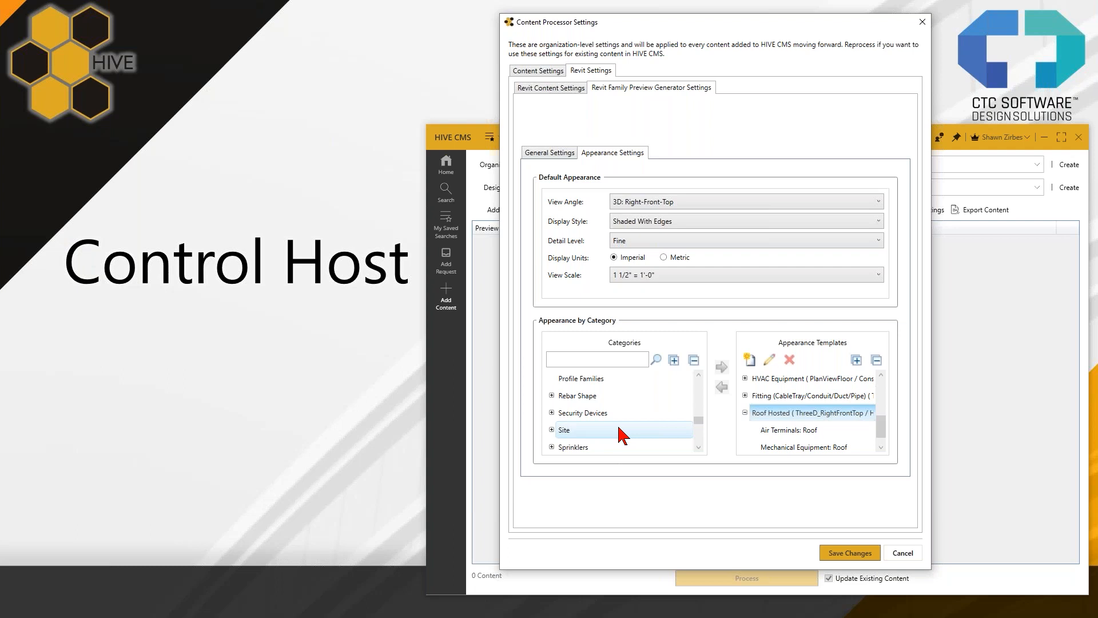
scroll(622, 434, "down", 4)
scroll(622, 435, "up", 10)
scroll(622, 434, "up", 2)
scroll(622, 429, "down", 1)
scroll(617, 426, "up", 1)
left_click(552, 396)
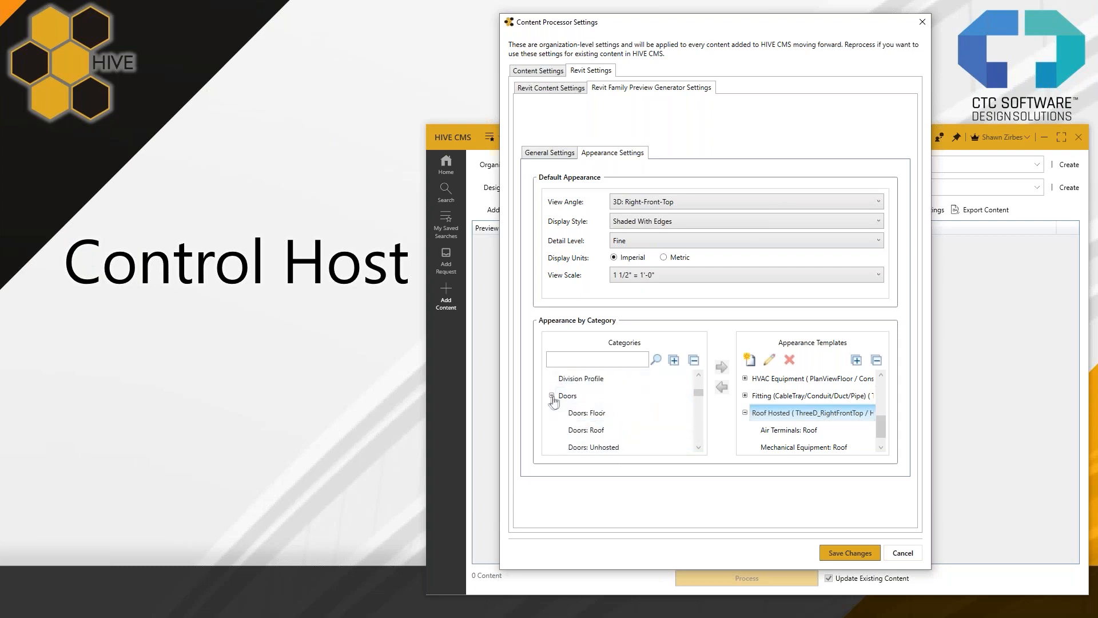
left_click(601, 433)
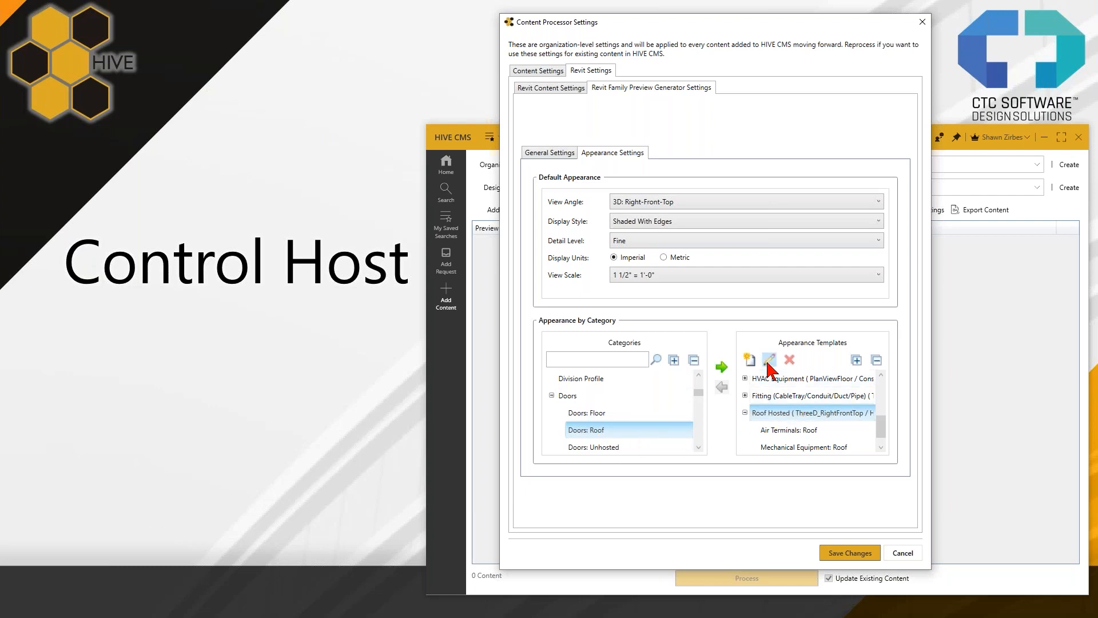
left_click(721, 367)
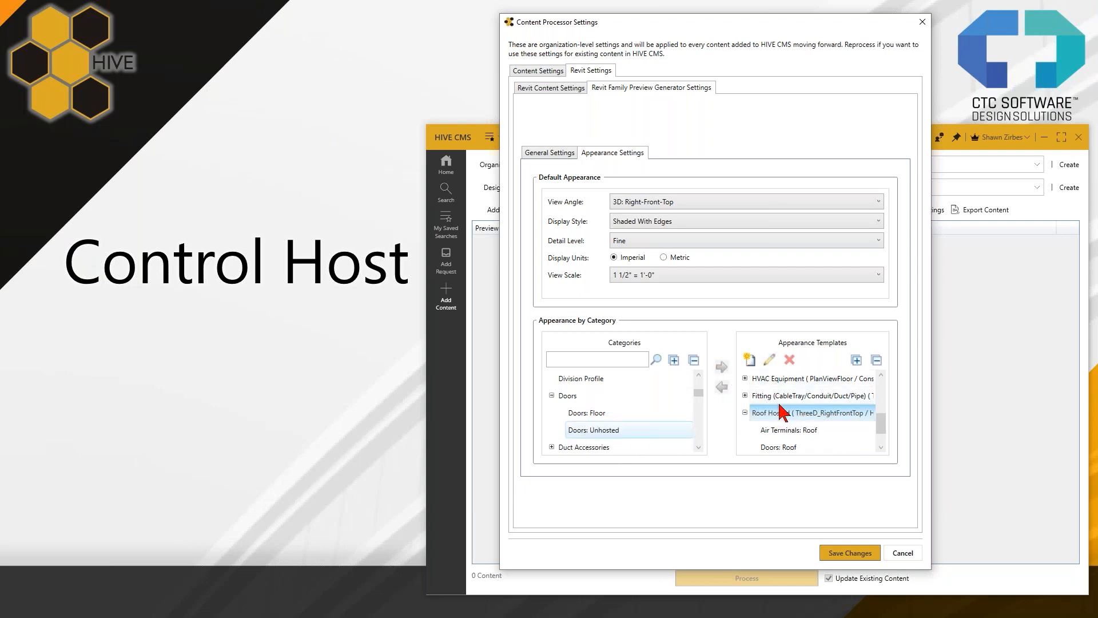
scroll(774, 429, "down", 1)
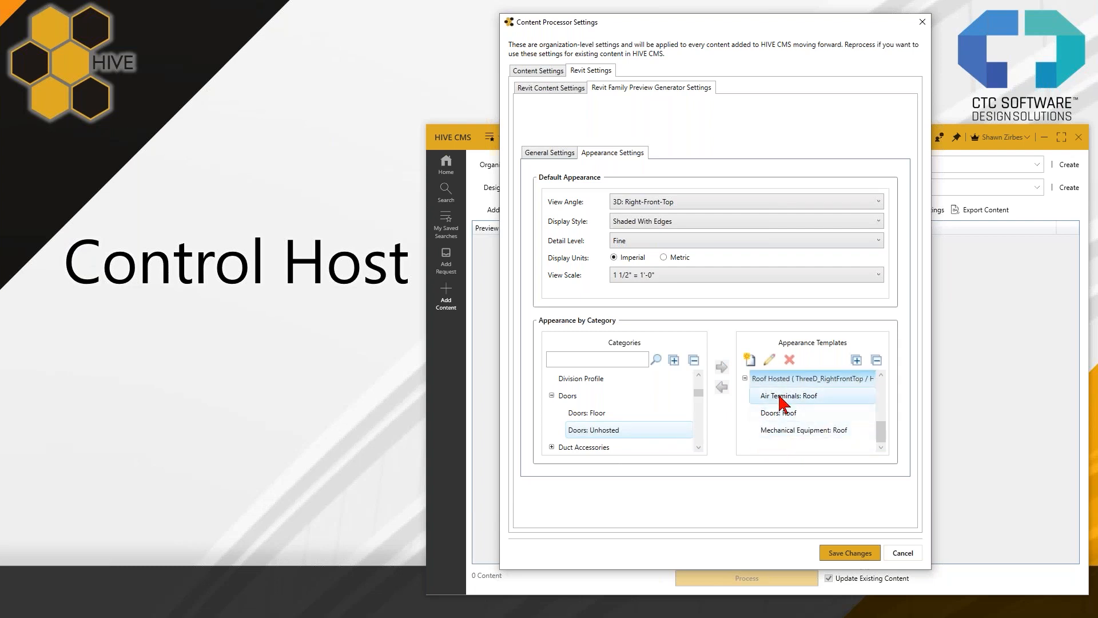
left_click(788, 436)
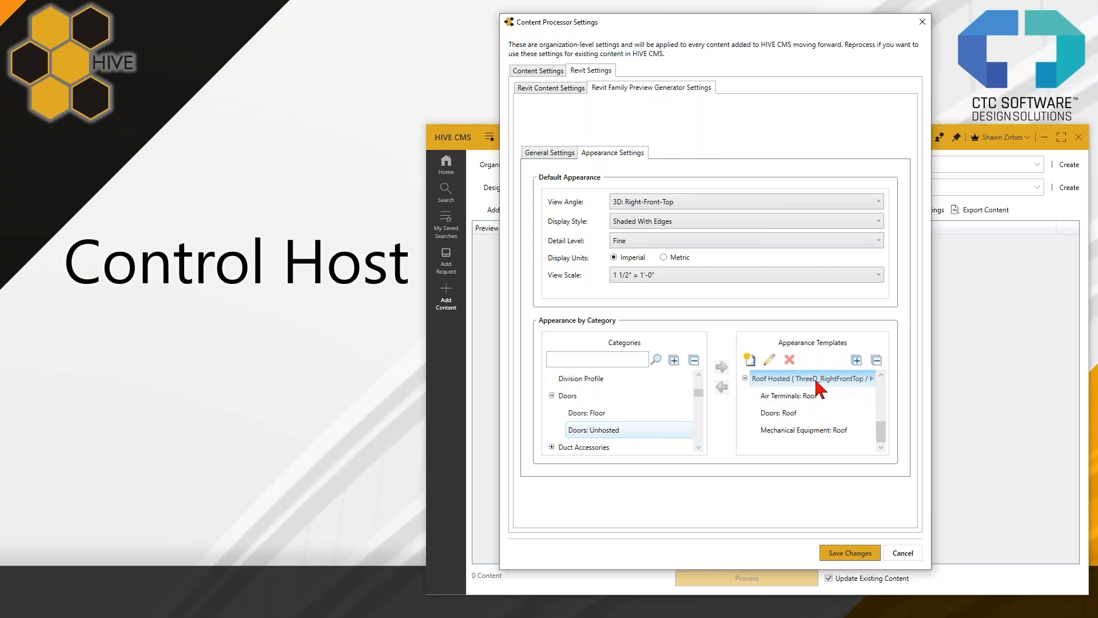
left_click(789, 415)
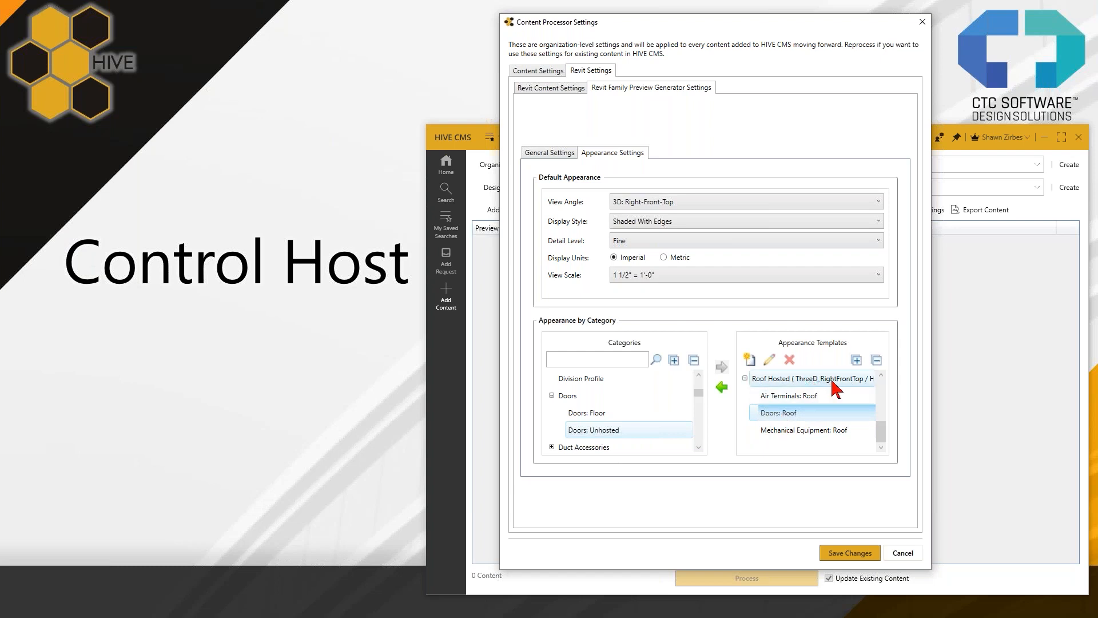
- Open the Wall Hosted appearance template for editing and keep its display style at Consistent Colors
left_click(745, 379)
scroll(778, 426, "up", 5)
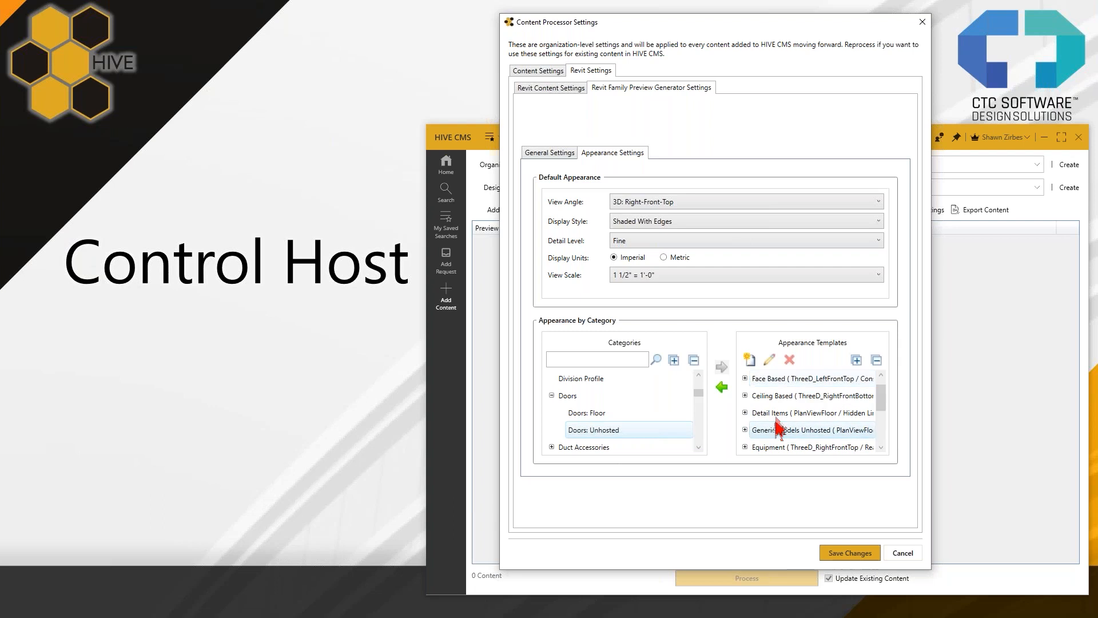
scroll(793, 397, "up", 1)
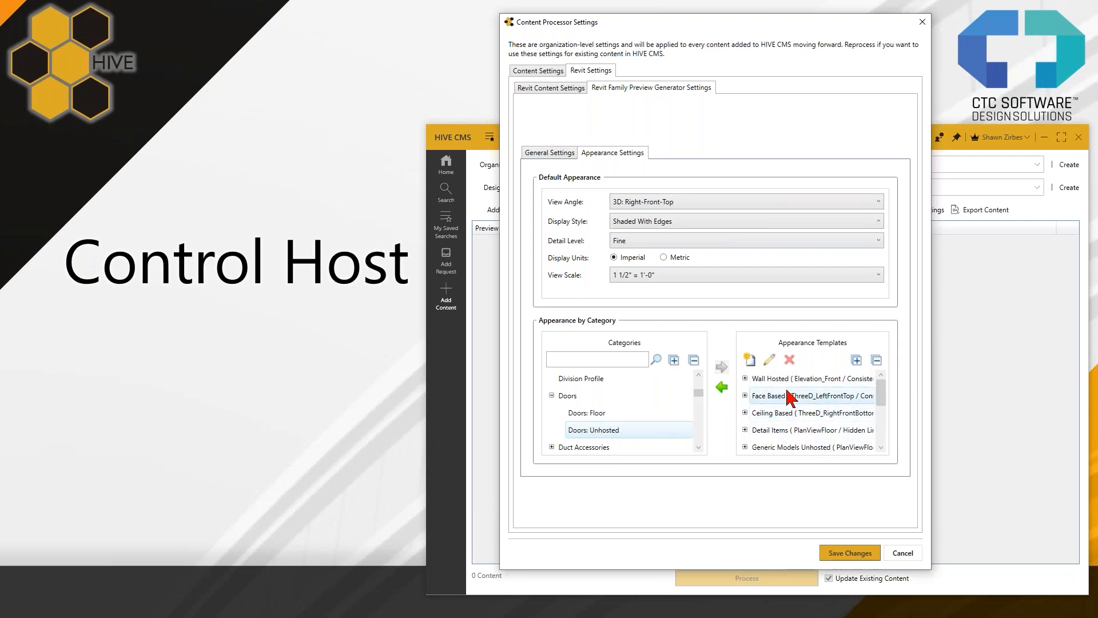
left_click(745, 379)
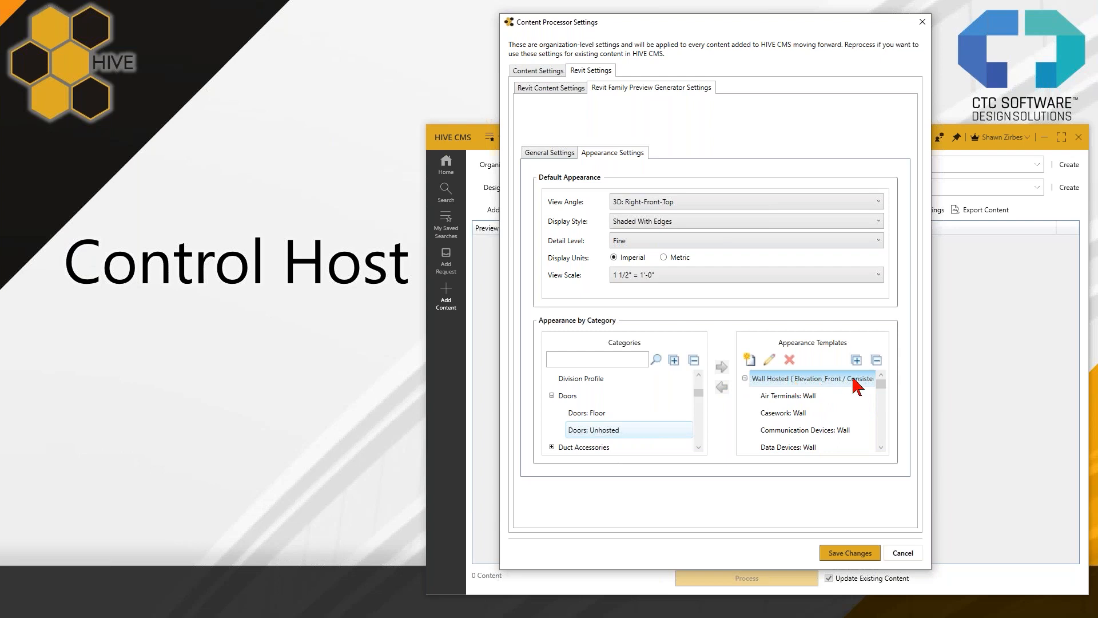
left_click(767, 360)
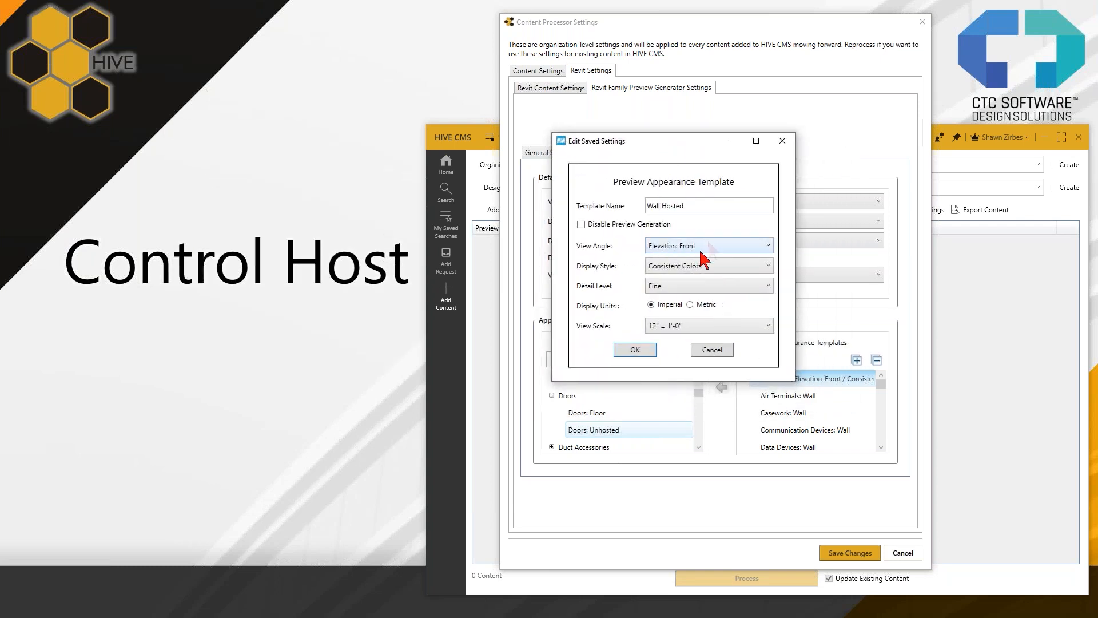
left_click(708, 265)
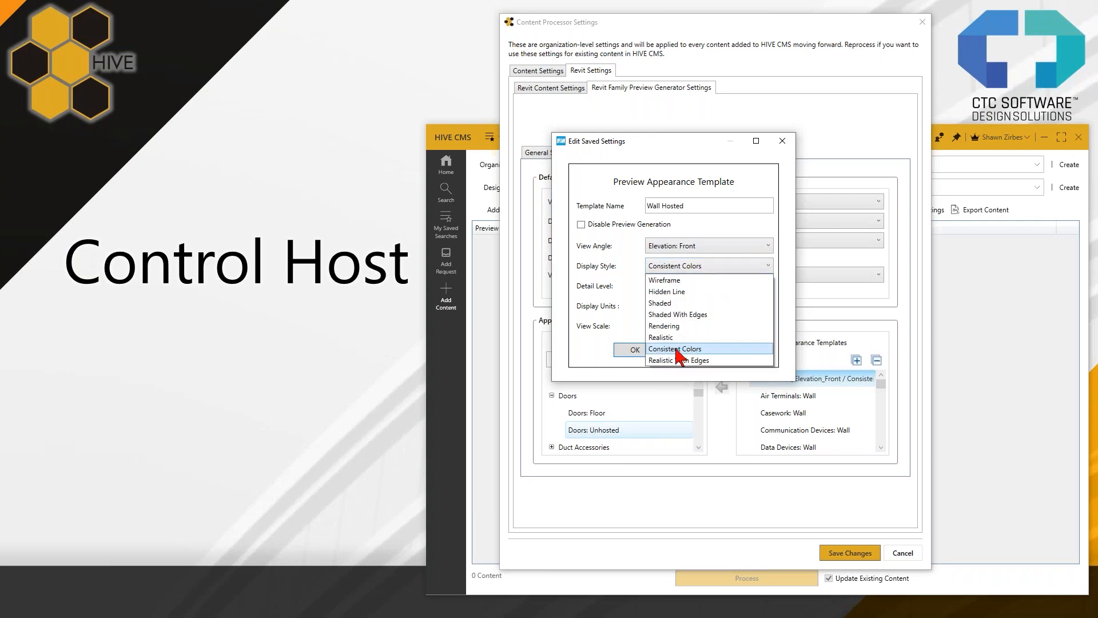
left_click(685, 350)
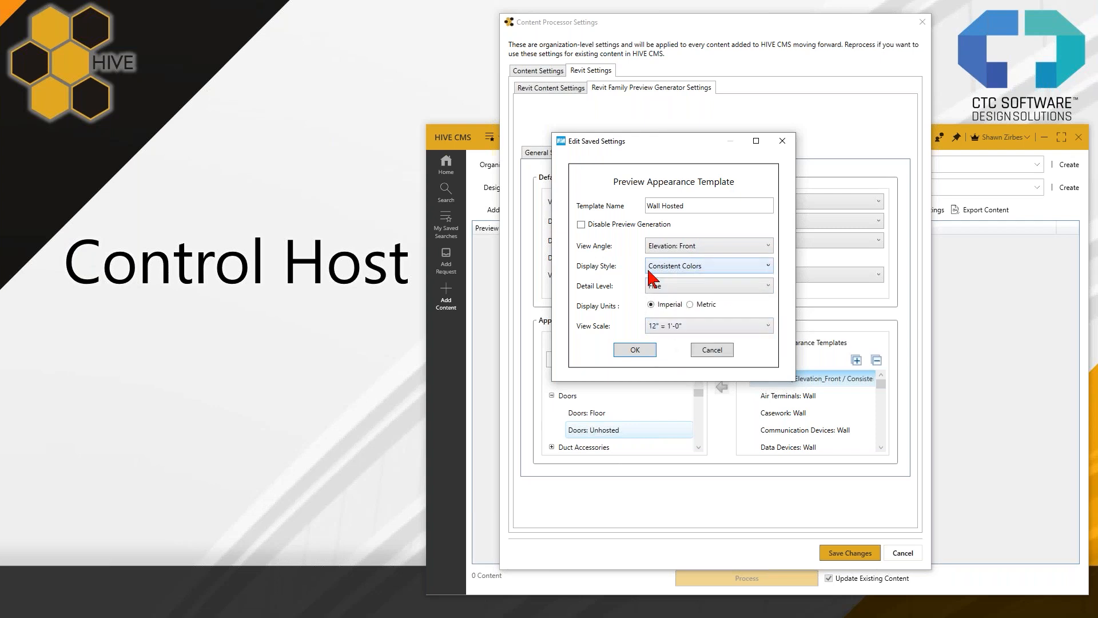
- Set the Wall Hosted template's view scale to 1 1/2" = 1'-0" and save the template and the content processor settings
left_click(662, 327)
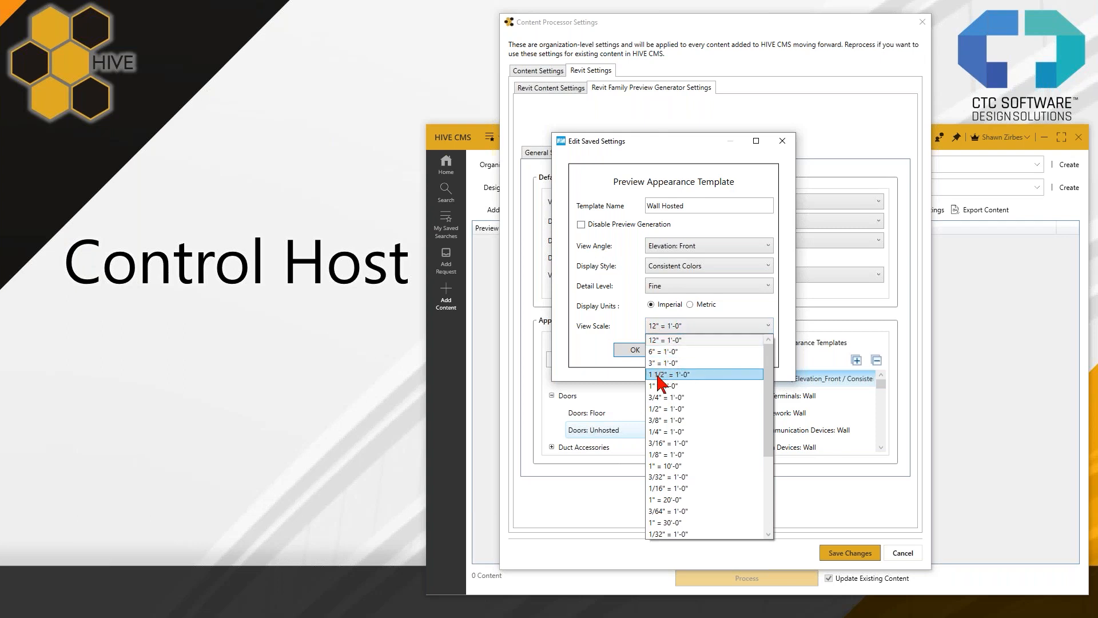
left_click(659, 377)
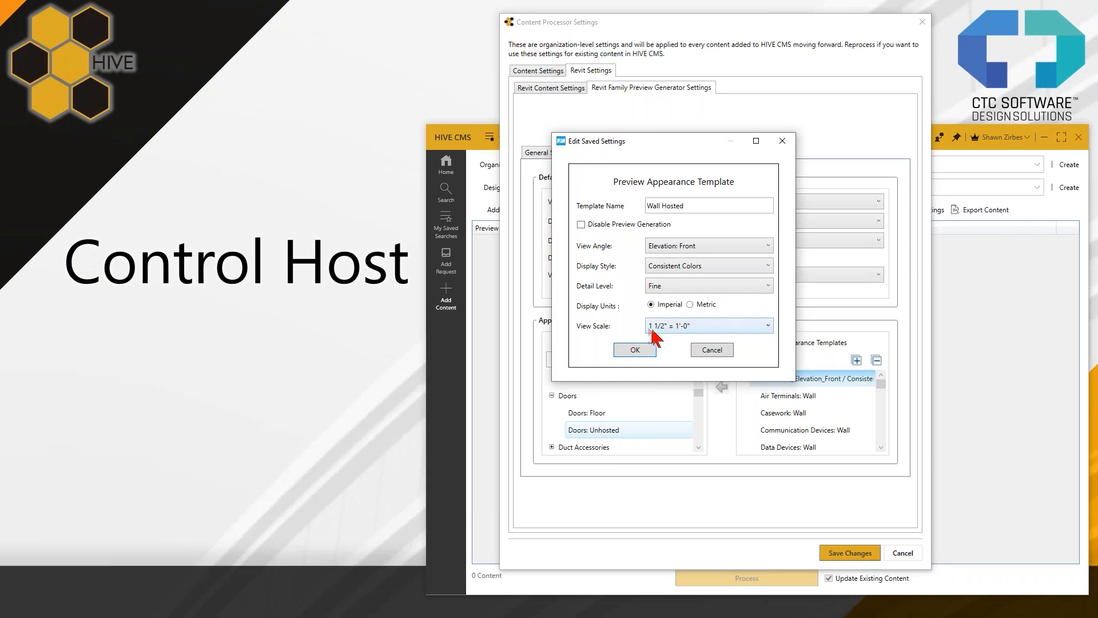
left_click_drag(690, 206, 639, 206)
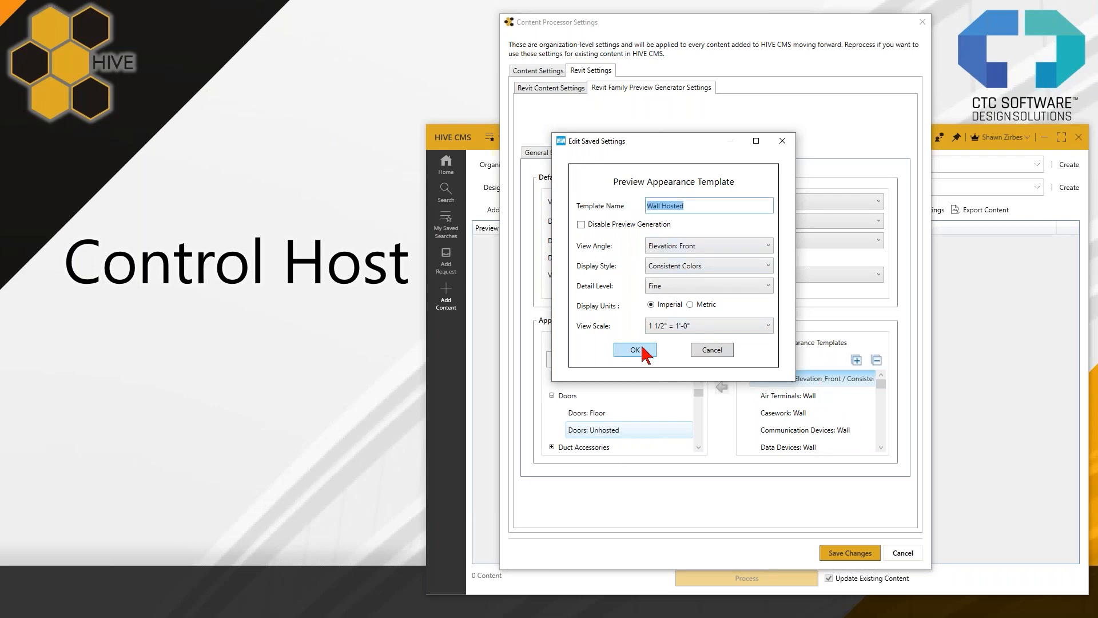
left_click(643, 348)
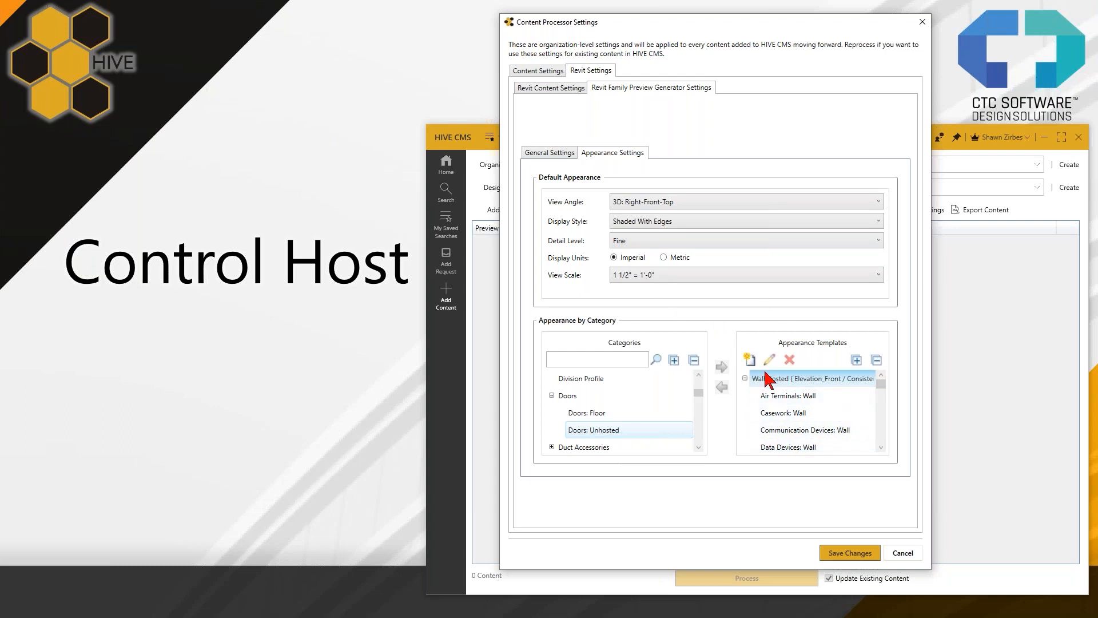
left_click(849, 554)
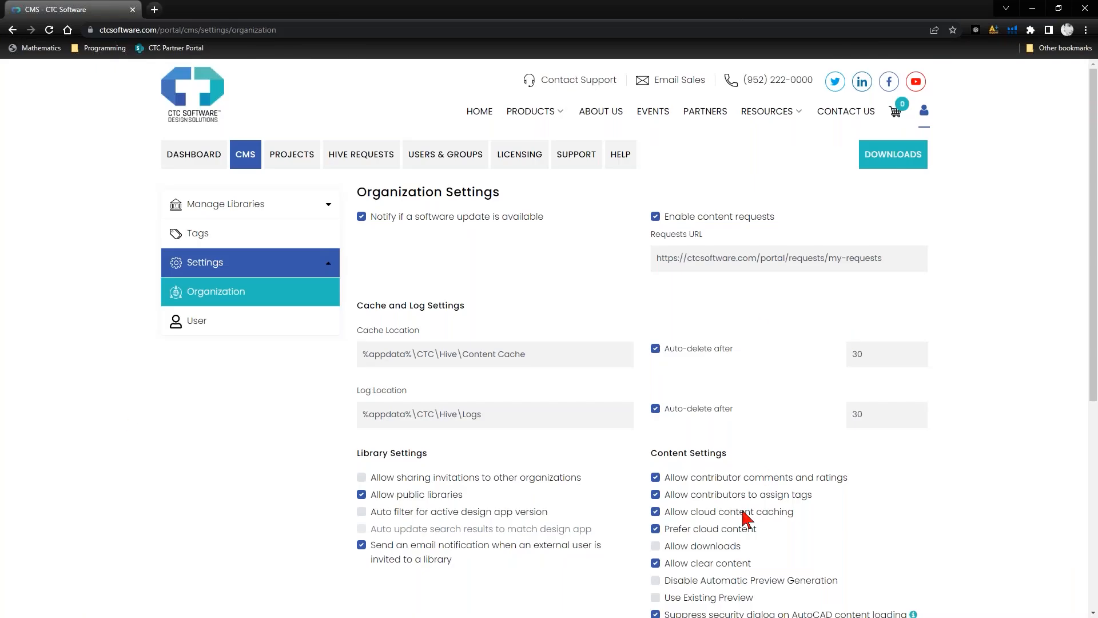
- In the organization settings on the CTC Software web portal, turn the Use Existing Preview option on and back off
scroll(664, 372, "down", 3)
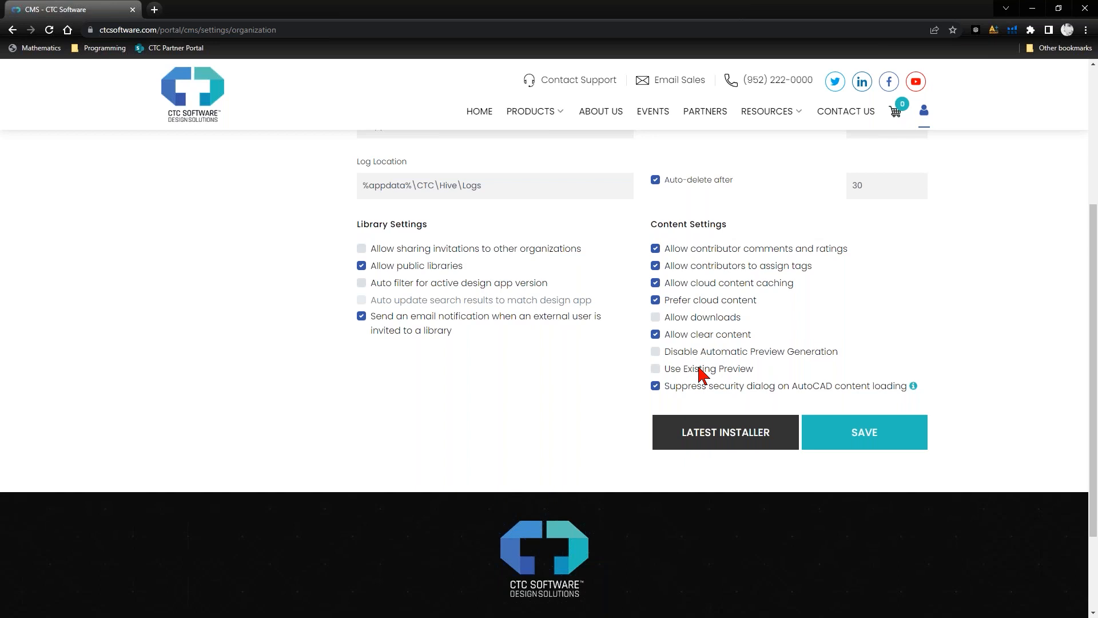
left_click(656, 369)
left_click(656, 369)
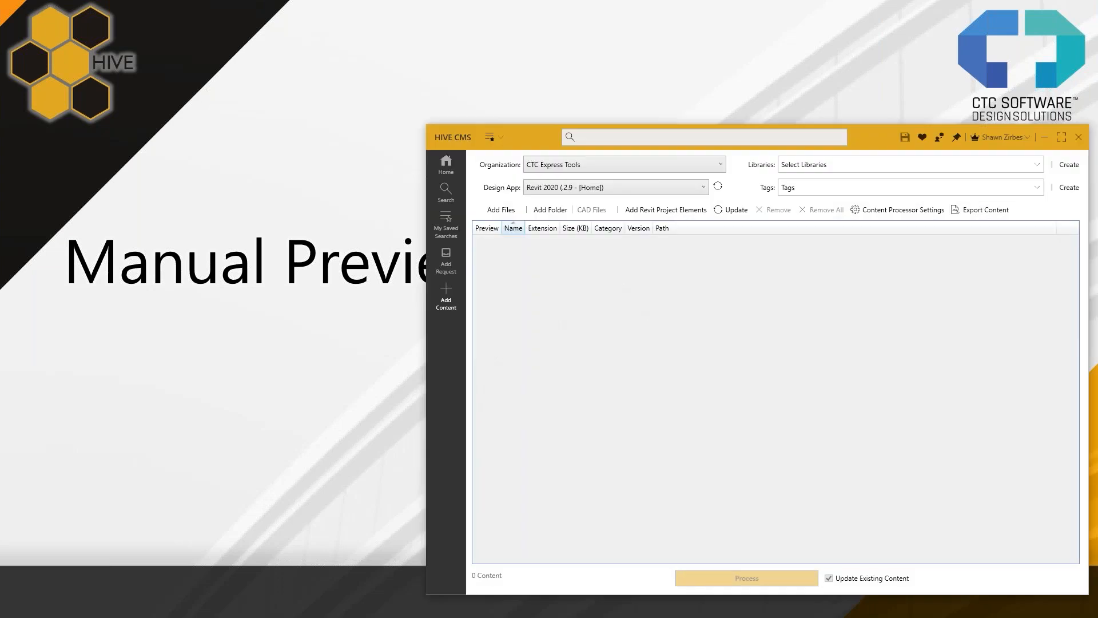
- Narrow the HIVE CMS window and open its content search with the details pane closed
left_click_drag(516, 389, 504, 387)
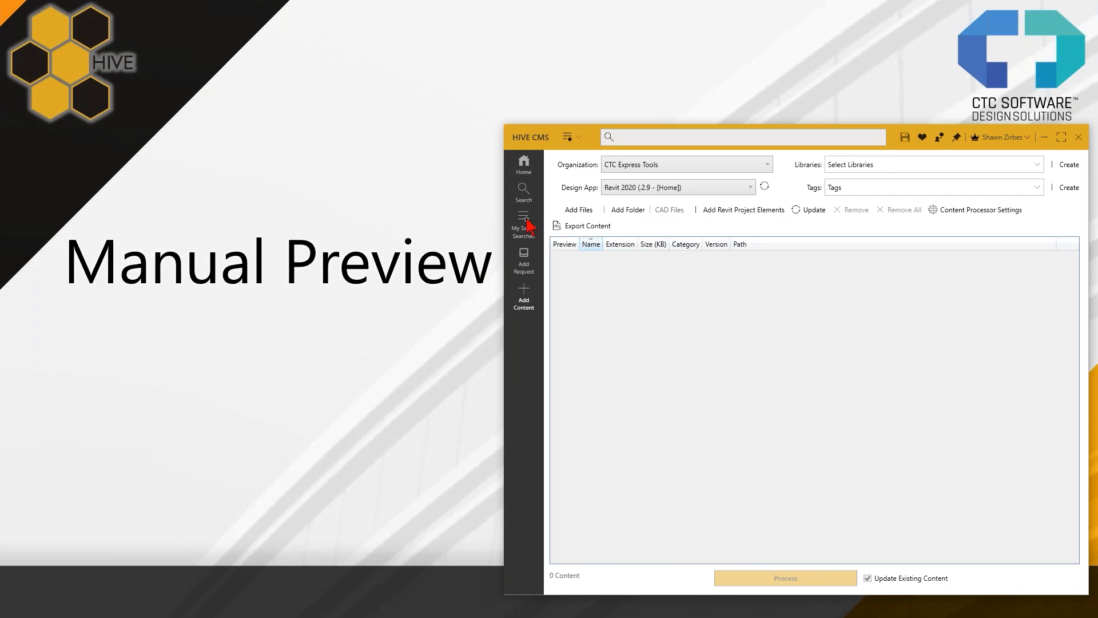
left_click(527, 193)
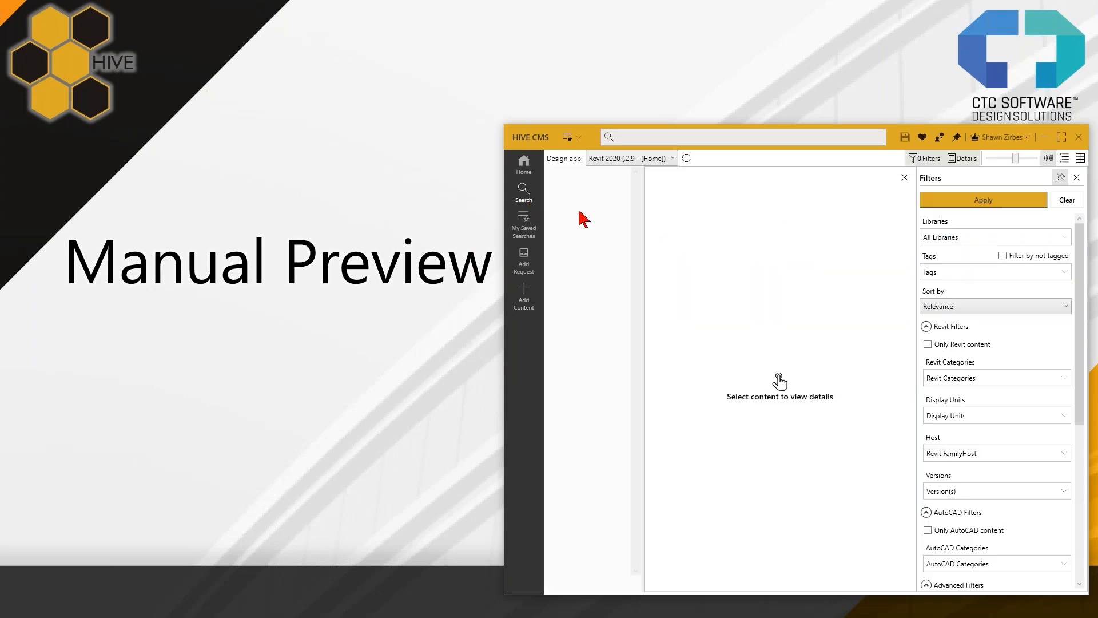
left_click(904, 178)
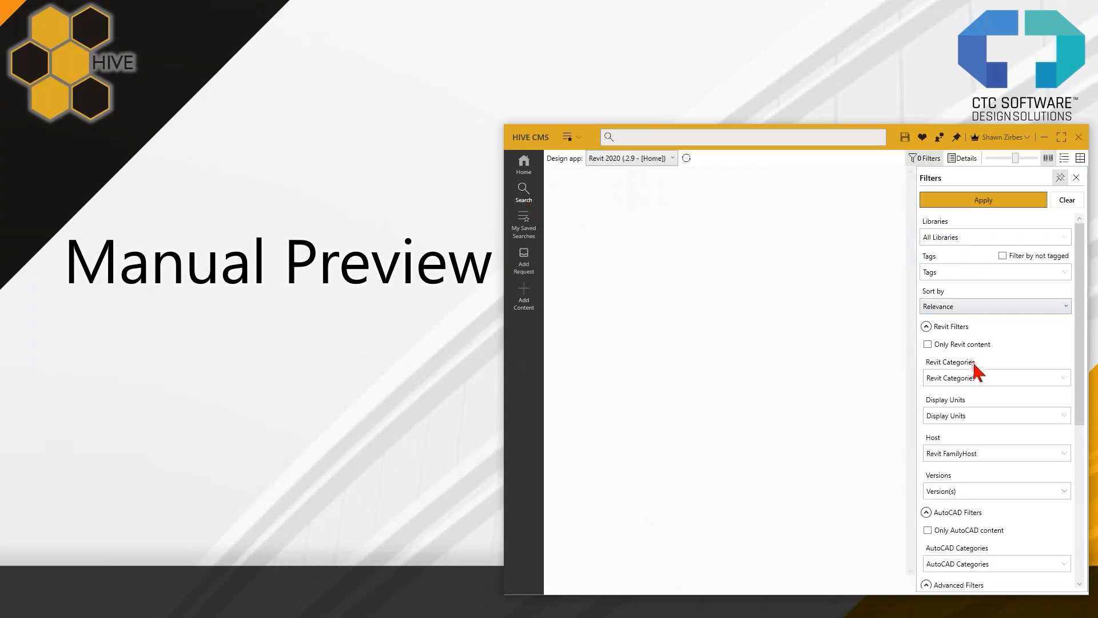
- Filter the content search to the IOS Model Groups Revit category and apply the filter
left_click(971, 380)
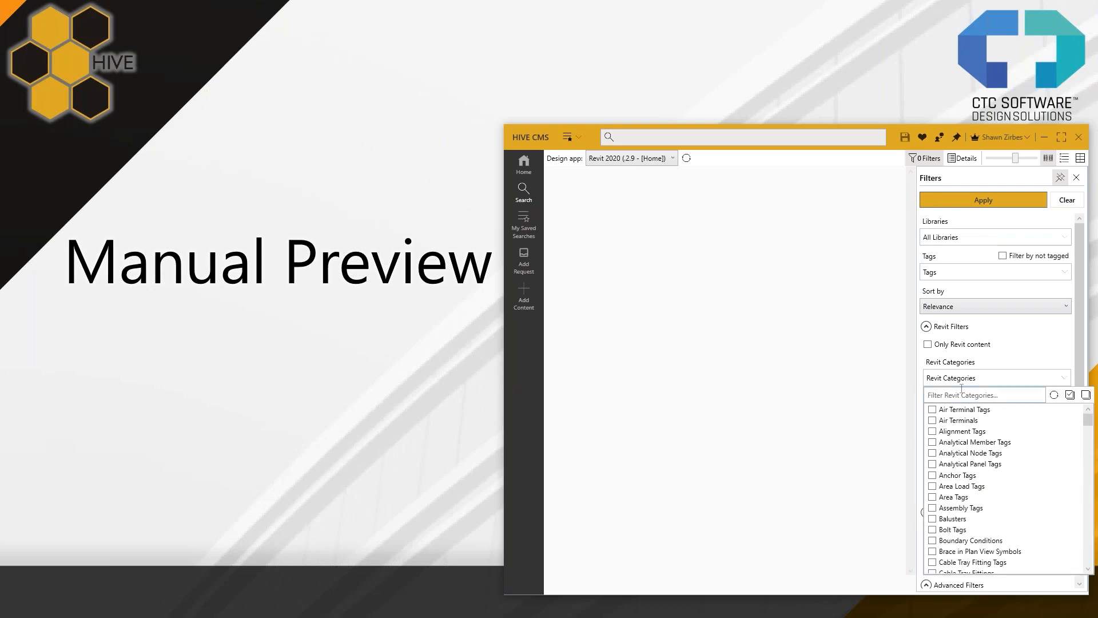
type("group")
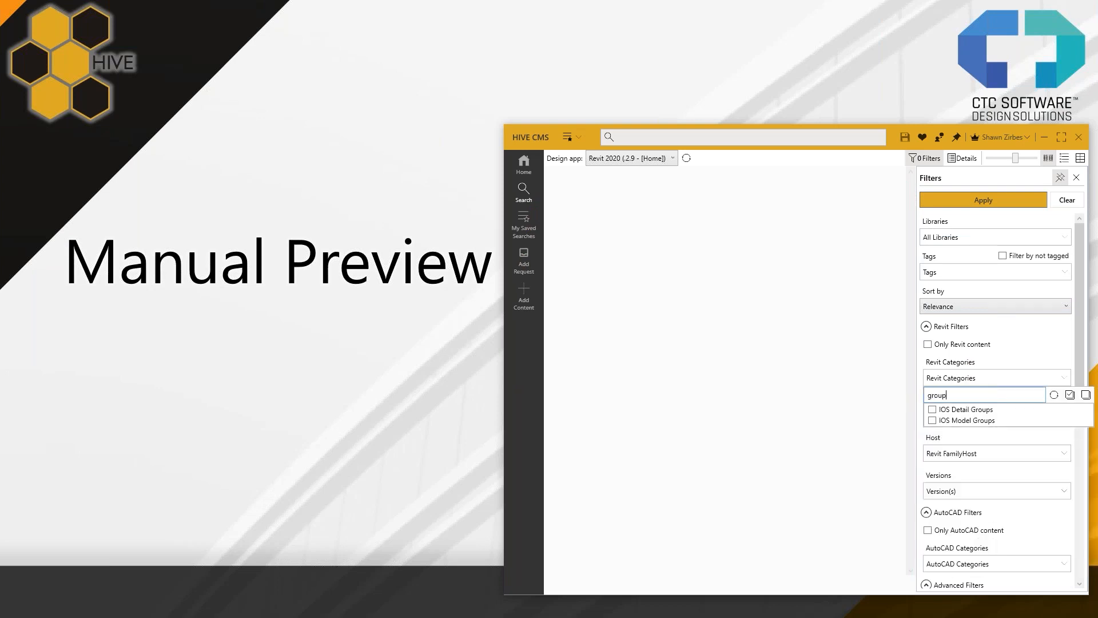
left_click(954, 421)
key("BackSpace")
key("BackSpace")
key("BackSpace")
key("BackSpace")
key("BackSpace")
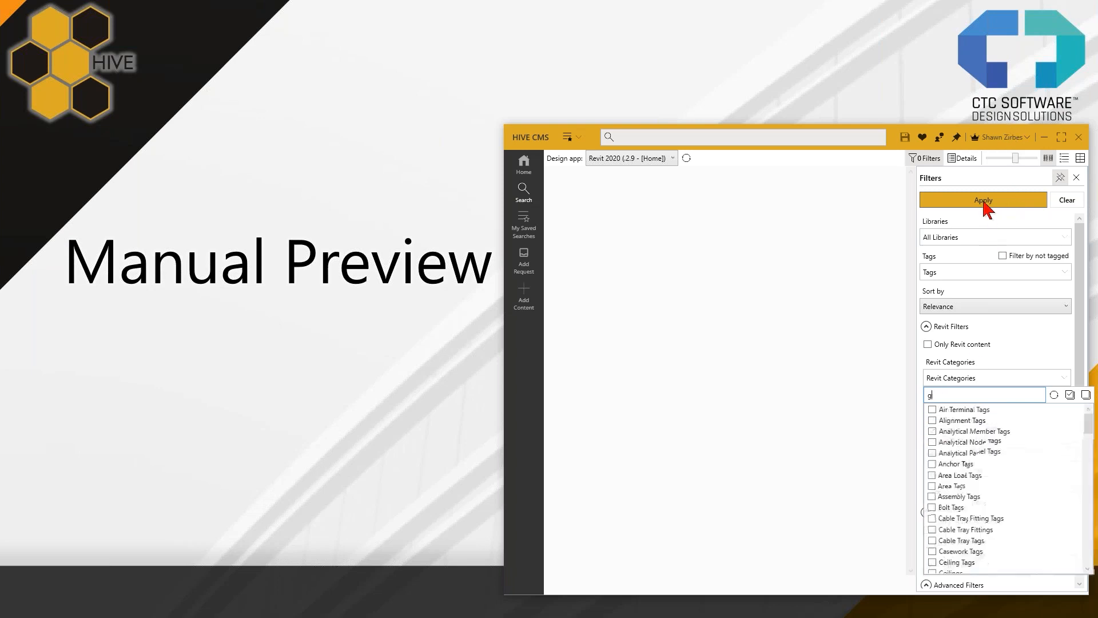
left_click(985, 203)
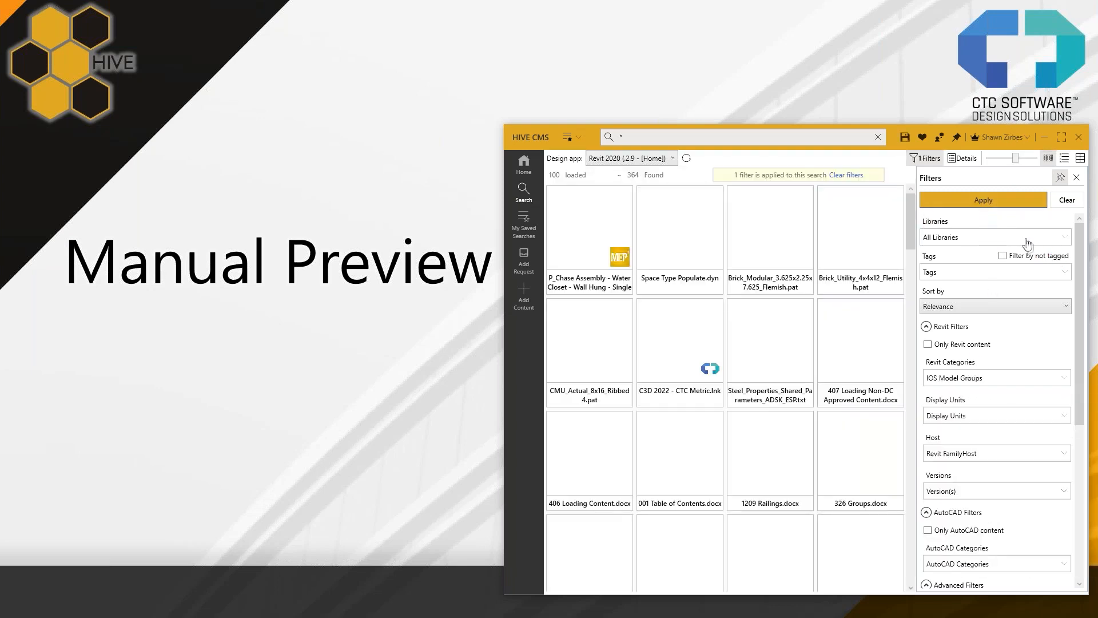
- Limit the search filters to Revit content only and open the library choices
left_click(929, 345)
left_click(975, 236)
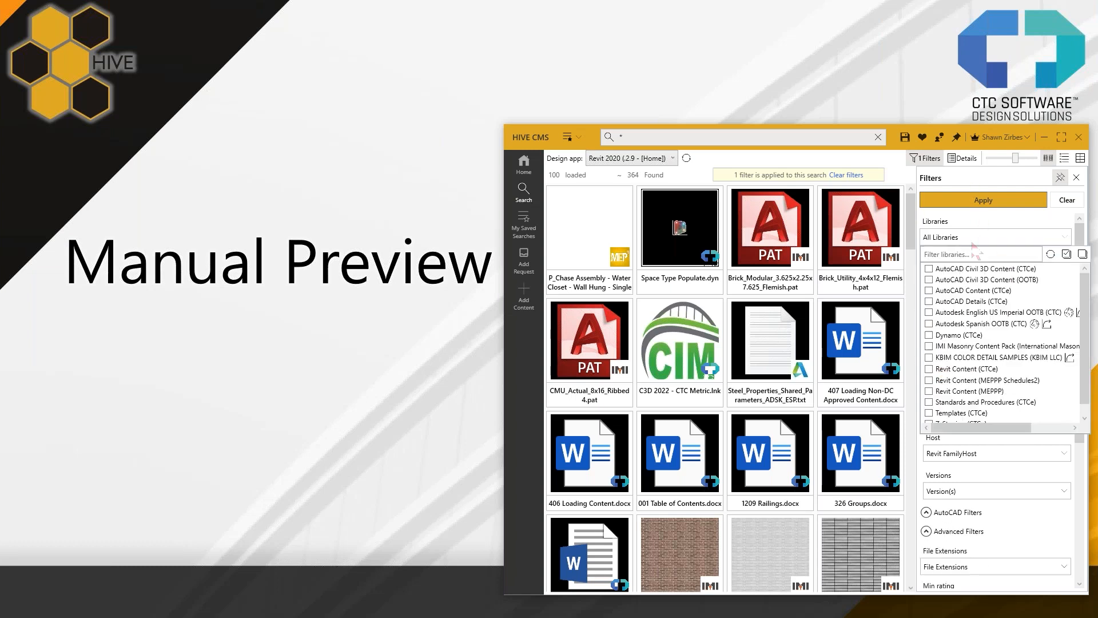